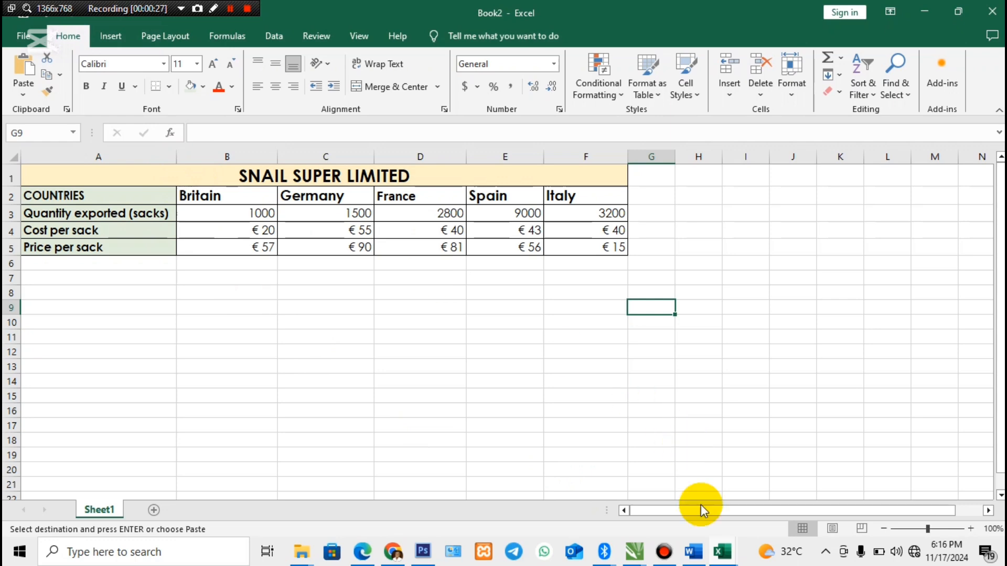
# - Switch to the Word document, highlight the first requirement of Question 5 about total sales, and return to the Book2 workbook in Excel
pyautogui.click(694, 552)
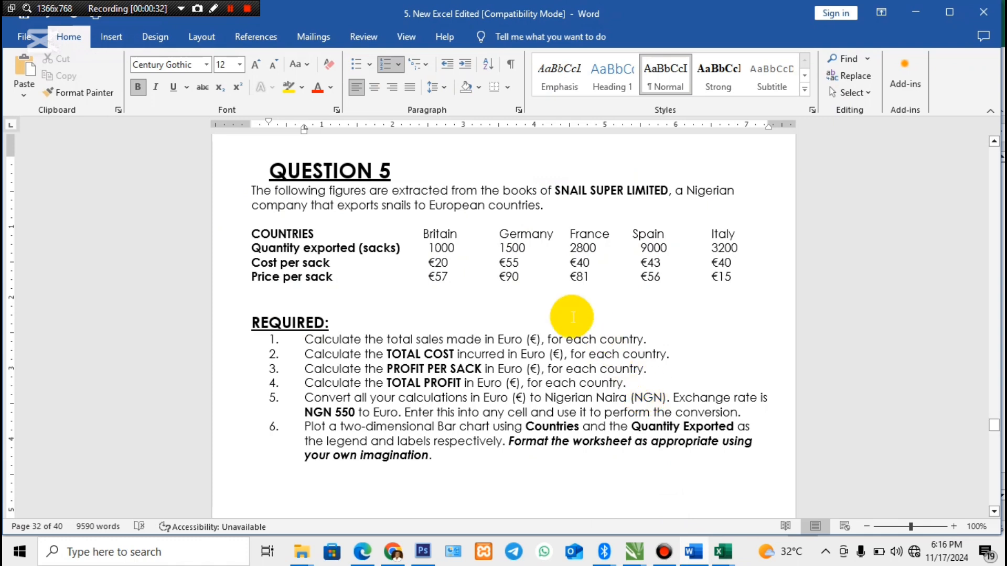
pyautogui.click(671, 341)
pyautogui.moveTo(591, 340); pyautogui.dragTo(346, 346)
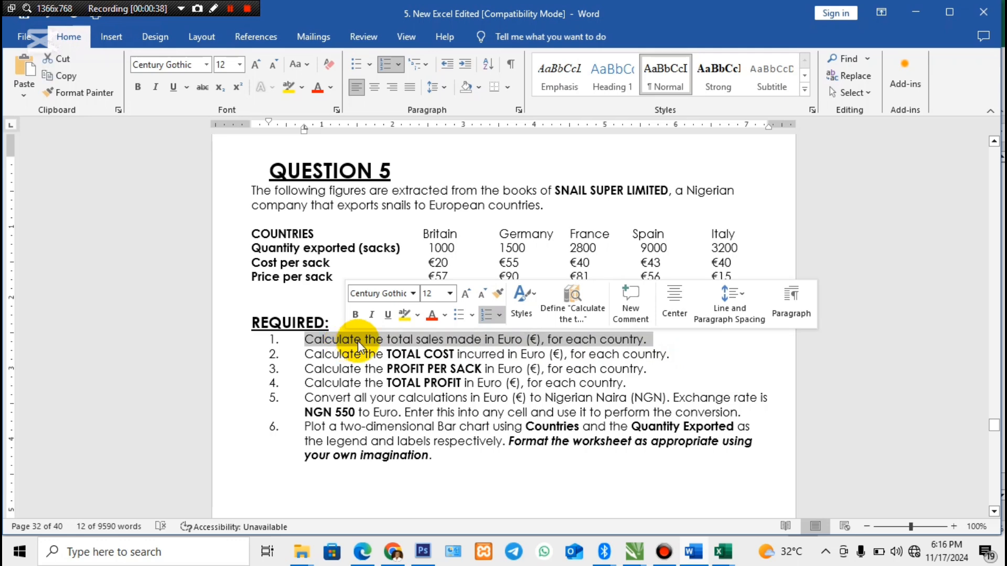
pyautogui.click(724, 552)
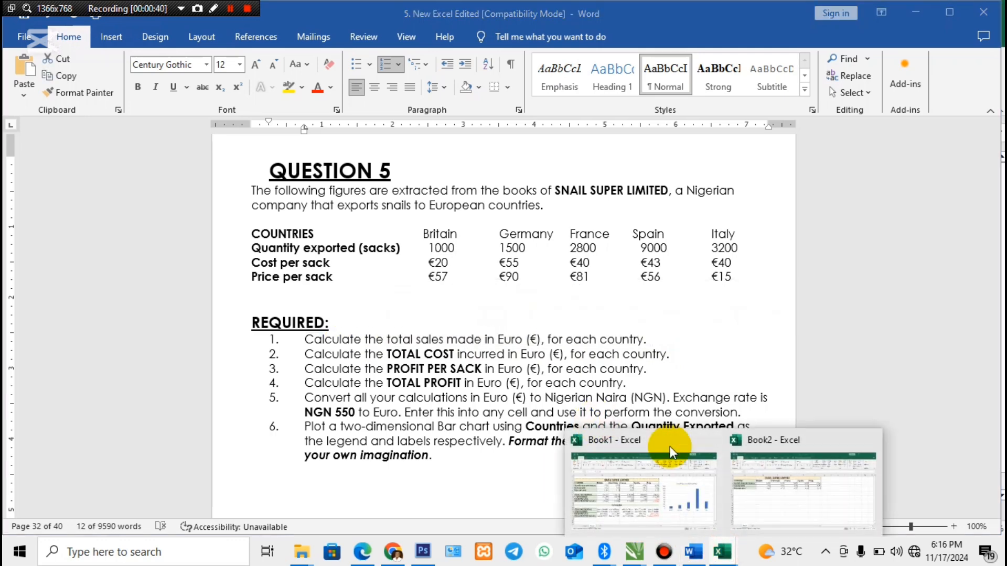
pyautogui.click(785, 498)
# - Enter the row label SALES REVENUE in cell A7, leaving one blank row below the price per sack
pyautogui.click(109, 269)
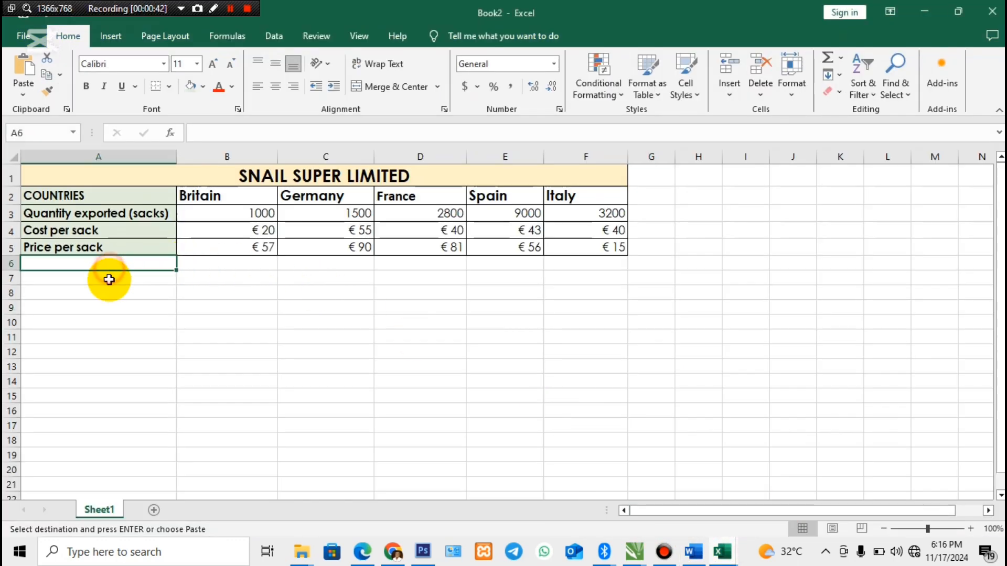
pyautogui.click(108, 279)
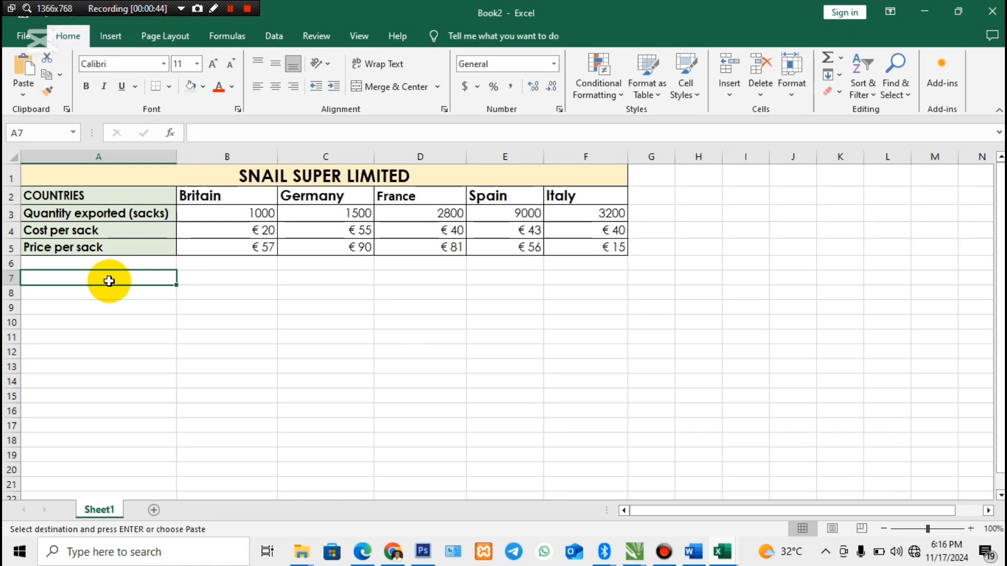
pyautogui.write('SALES REVENUE')
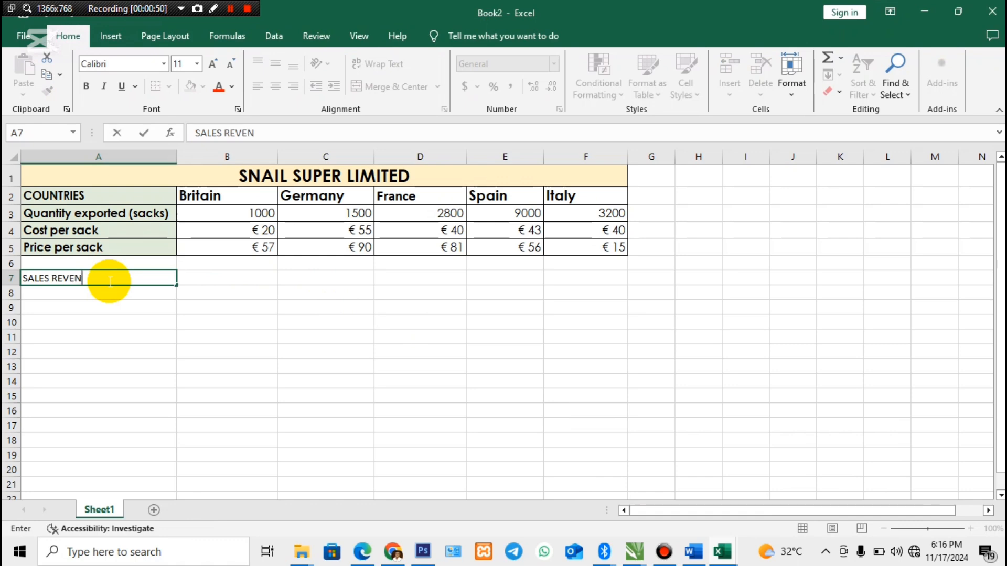
# - Calculate Britain's sales revenue in B7 by multiplying price per sack by quantity exported with =B5*B3
pyautogui.click(204, 275)
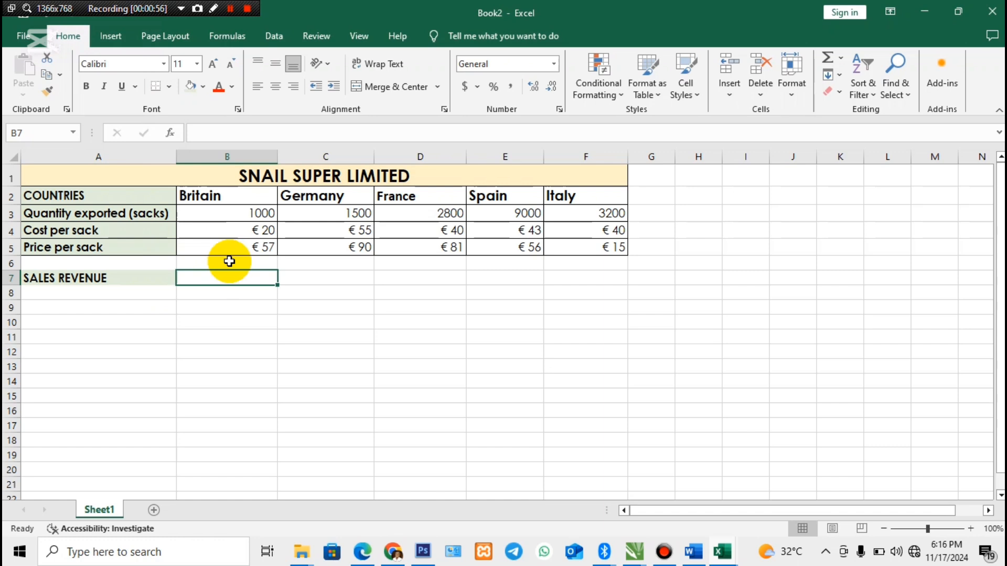
pyautogui.write('=')
pyautogui.click(247, 251)
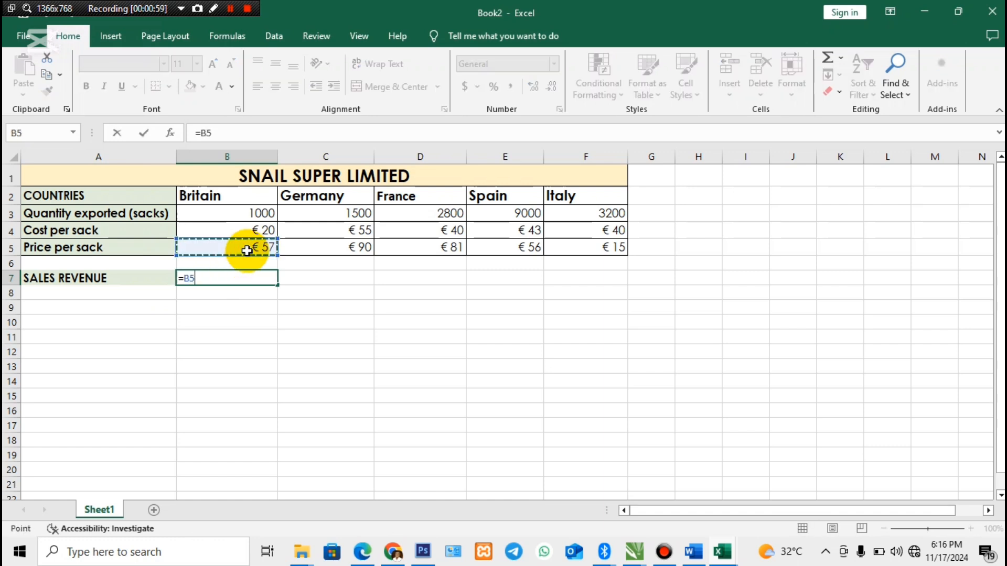
pyautogui.write('*')
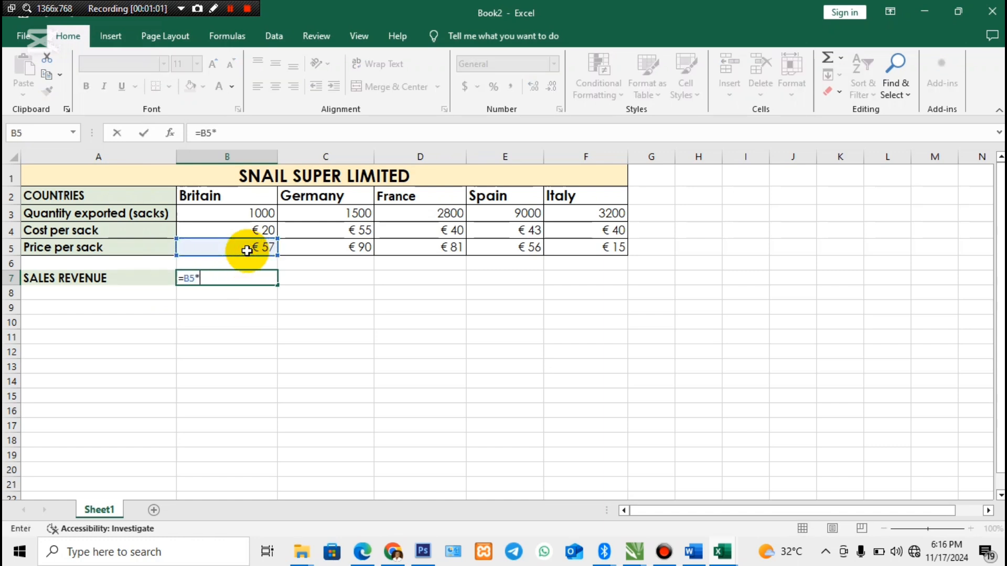
pyautogui.click(257, 217)
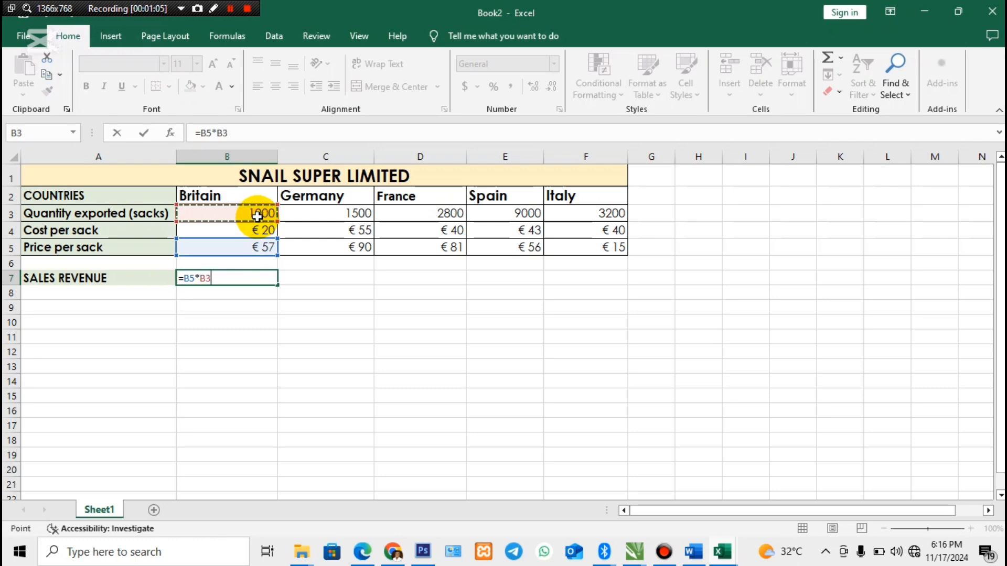
pyautogui.press('Return')
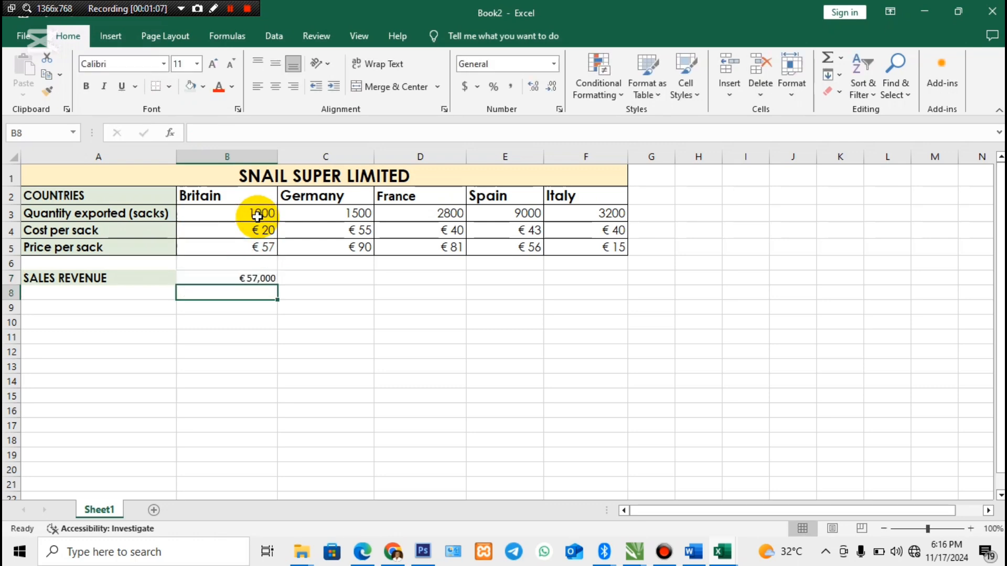
# - Calculate Germany's sales revenue in C7 with =C5*C3 and fill the formula across France, Spain and Italy to F7
pyautogui.click(259, 278)
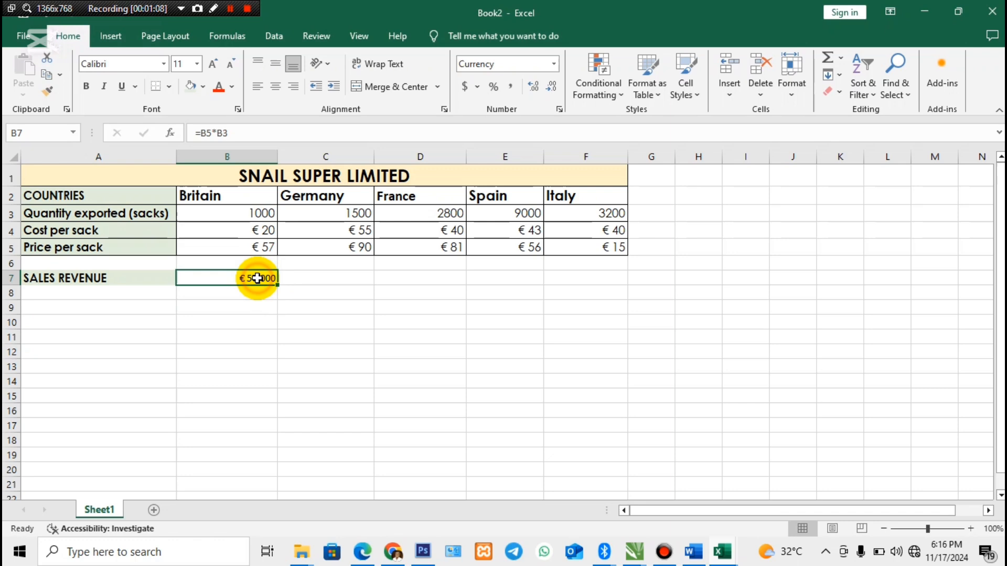
pyautogui.click(307, 278)
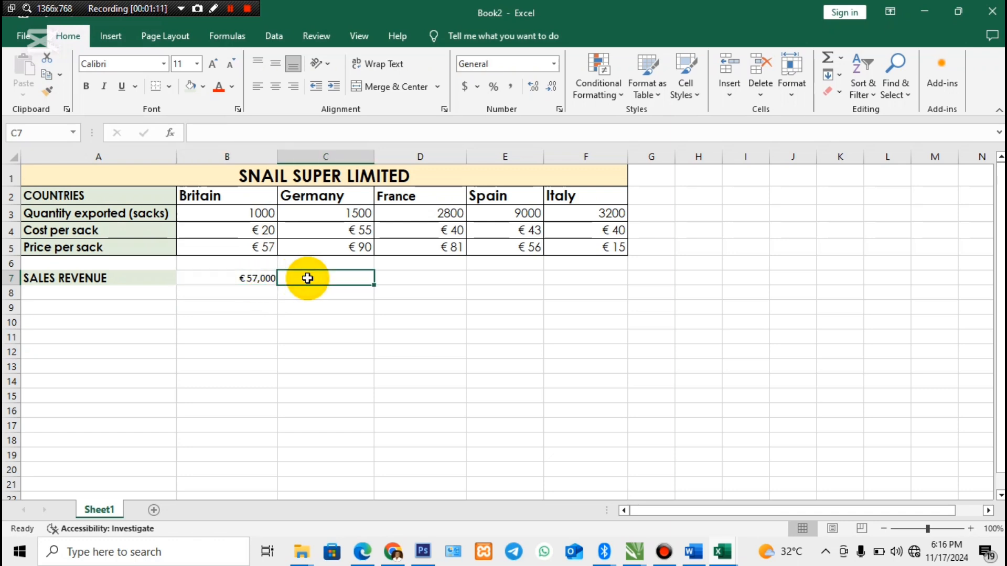
pyautogui.click(317, 247)
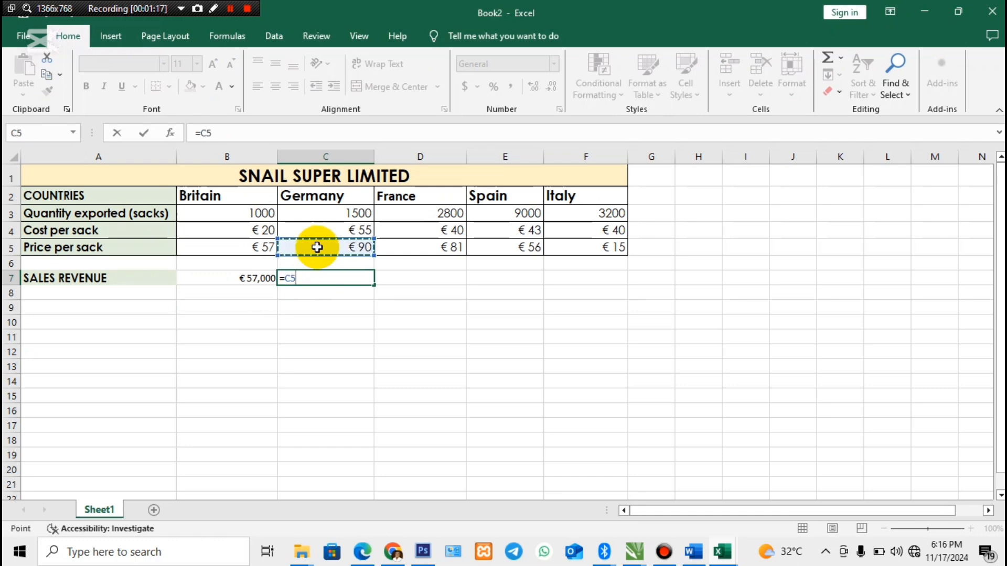
pyautogui.write('*')
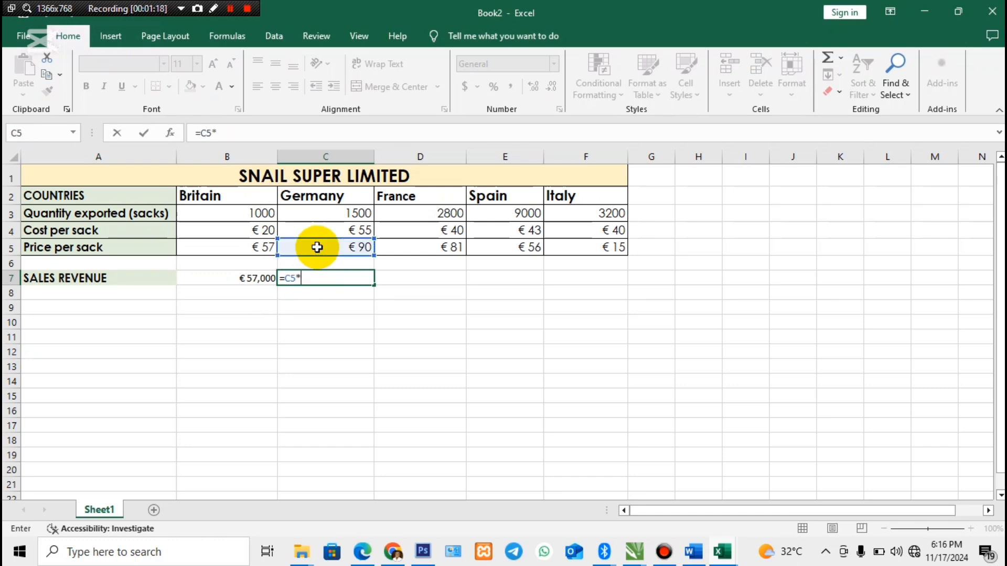
pyautogui.click(324, 212)
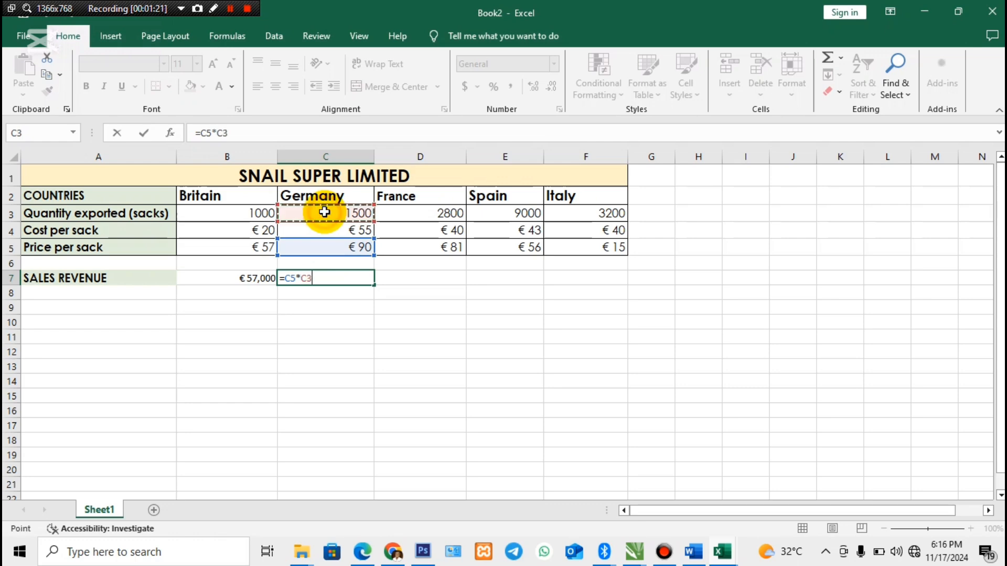
pyautogui.press('Return')
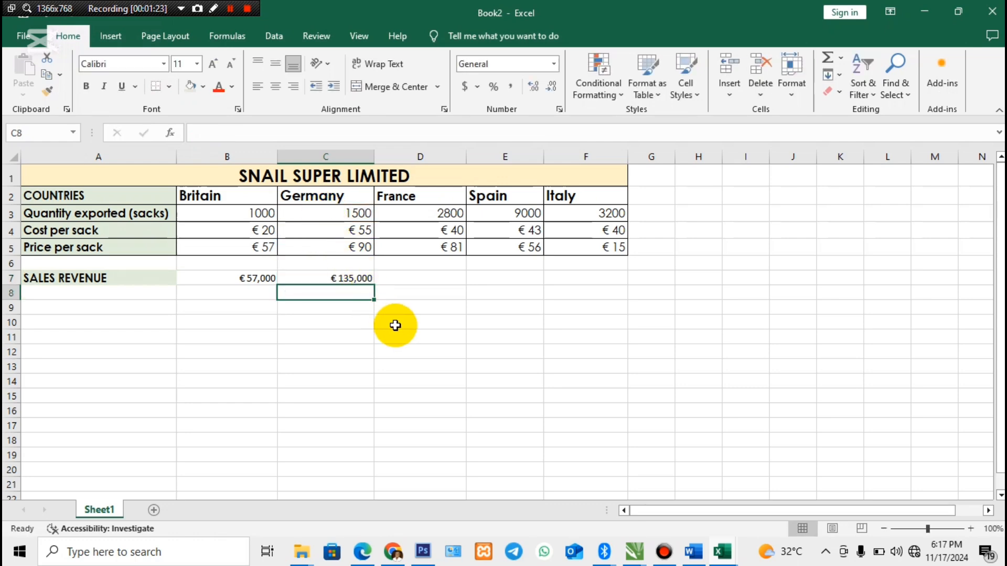
pyautogui.click(346, 276)
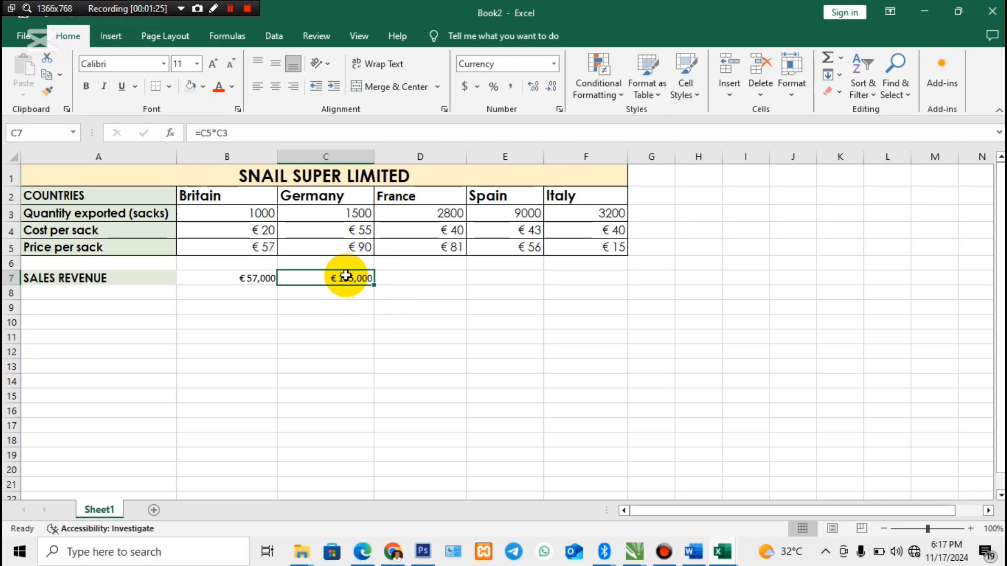
pyautogui.moveTo(373, 286); pyautogui.dragTo(607, 288)
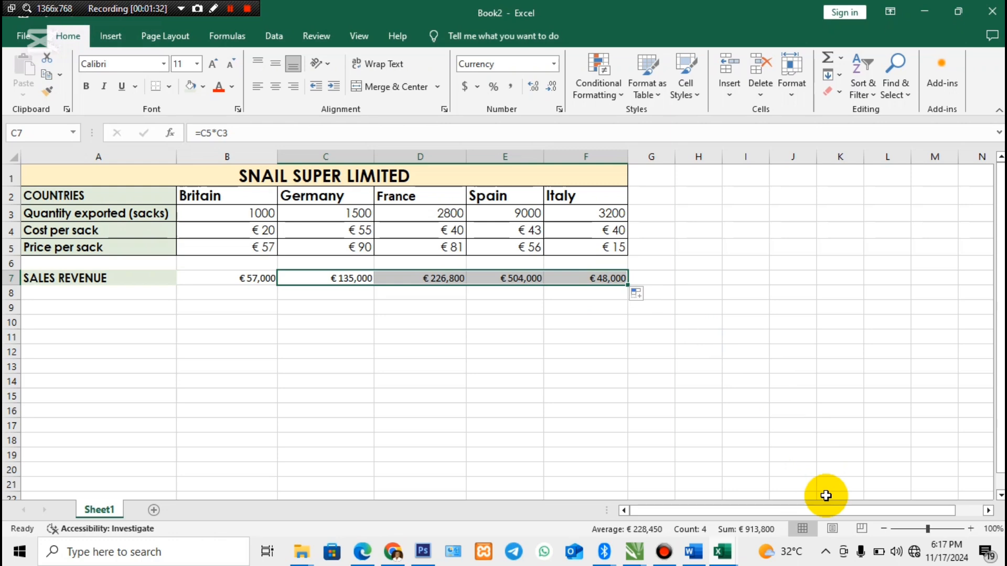
# - Switch to the Word document, highlight TOTAL COST in the second requirement, and return to the Book2 workbook in Excel
pyautogui.moveTo(927, 529); pyautogui.dragTo(932, 529)
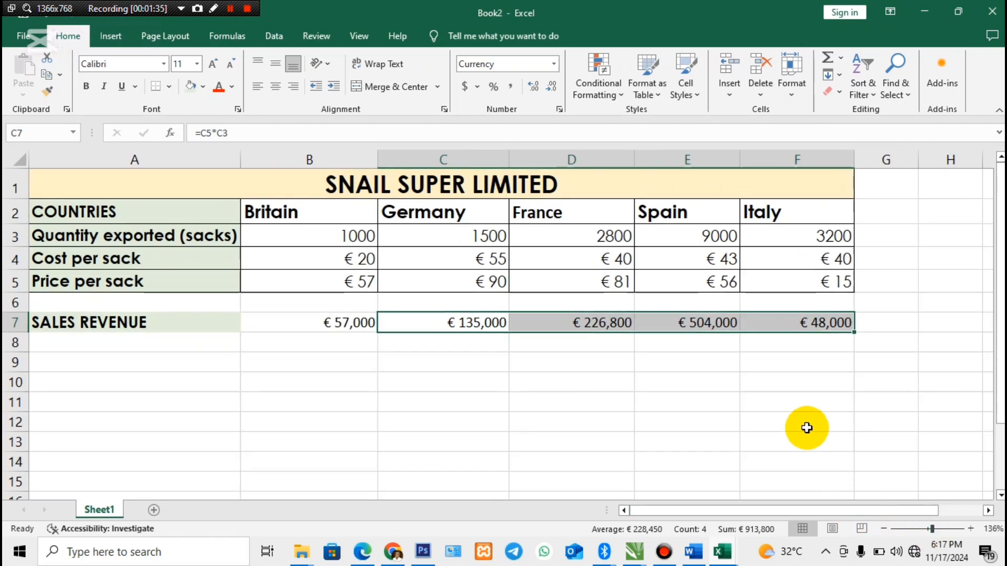
pyautogui.click(113, 342)
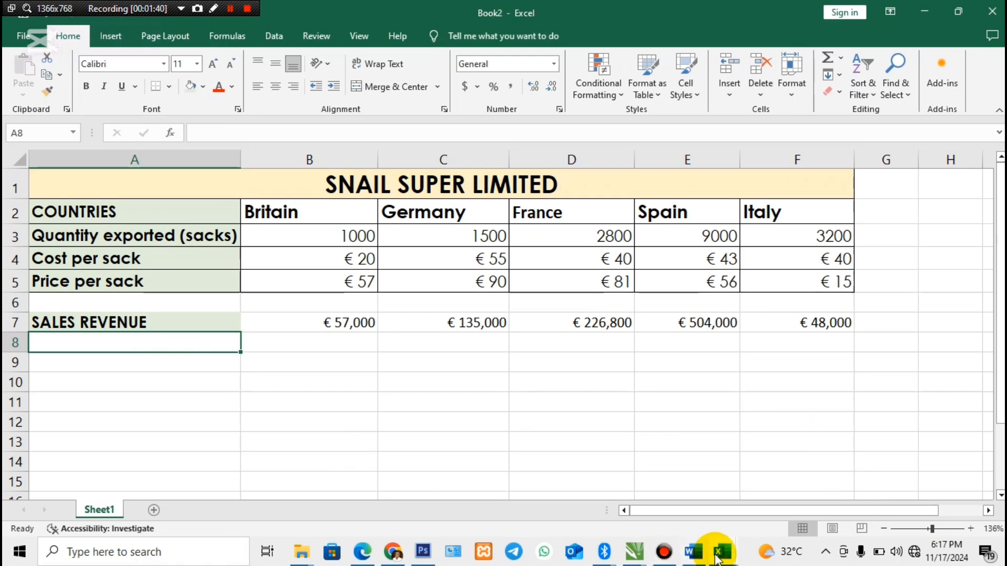
pyautogui.click(693, 552)
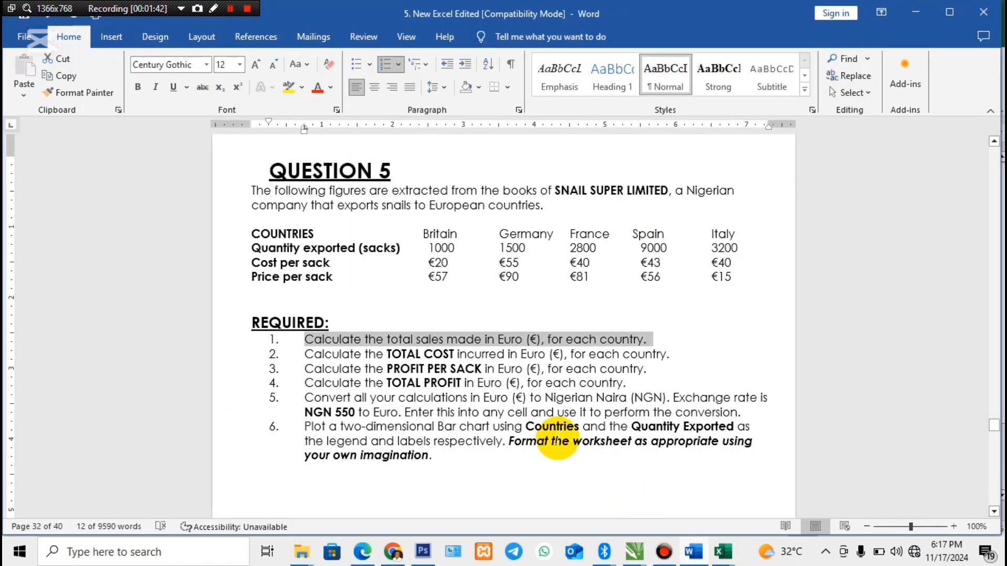
pyautogui.moveTo(455, 354); pyautogui.dragTo(386, 354)
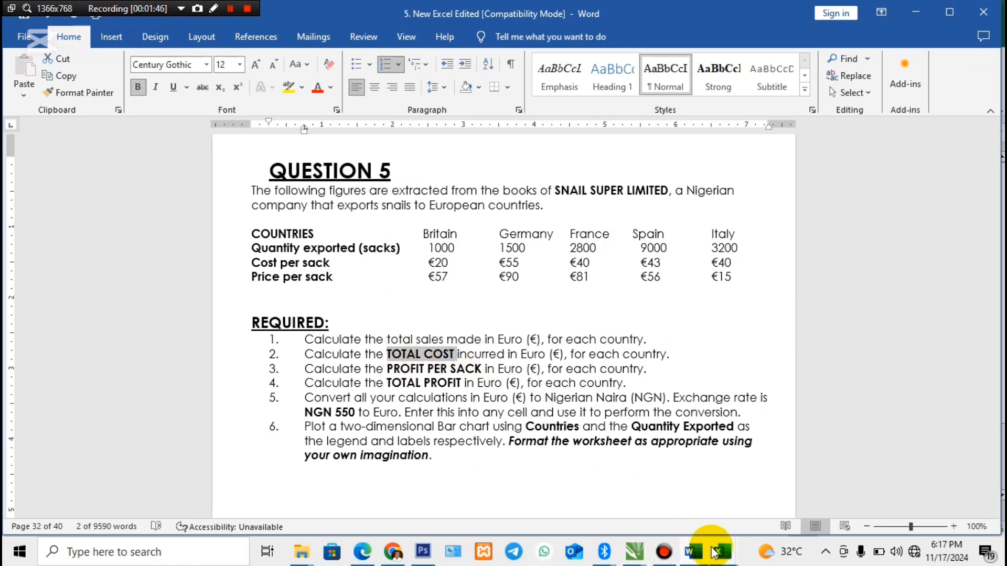
pyautogui.moveTo(714, 556)
pyautogui.click(771, 527)
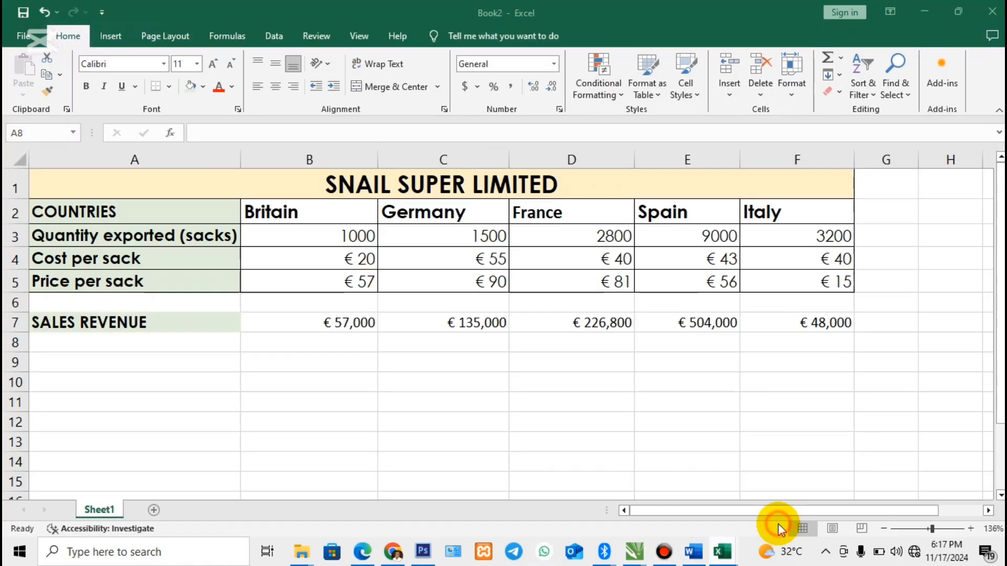
# - Enter the row label COST INCURRED in cell A8, directly below SALES REVENUE
pyautogui.click(361, 347)
pyautogui.doubleClick(219, 340)
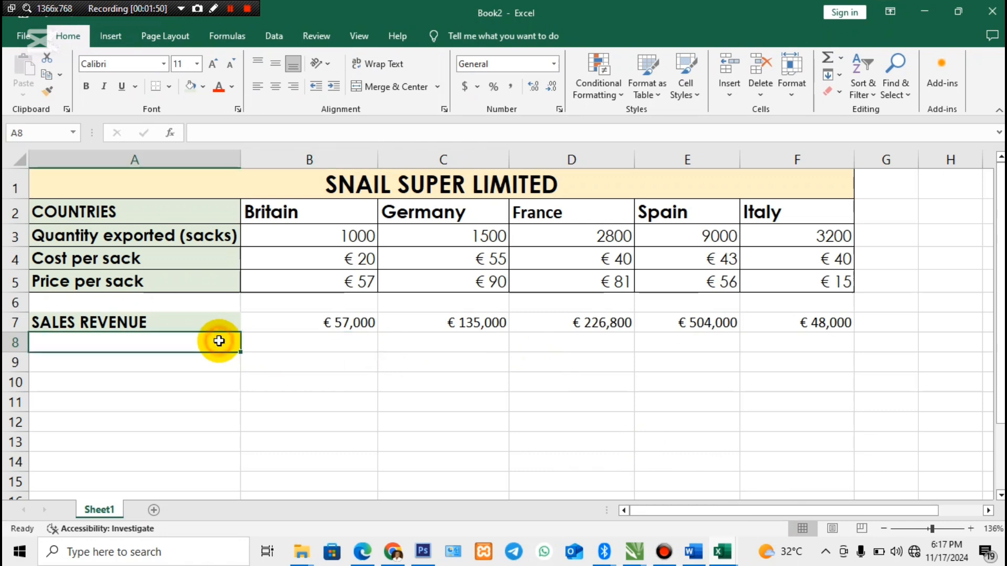
pyautogui.write('COST INCURRED')
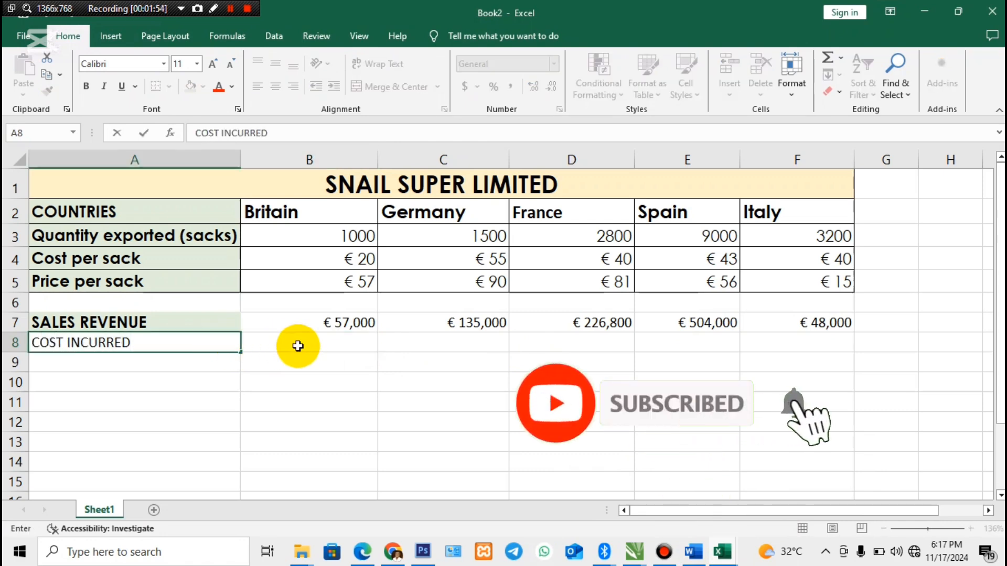
# - Calculate Britain's cost incurred in B8 by multiplying cost per sack by quantity exported with =B4*B3
pyautogui.click(296, 346)
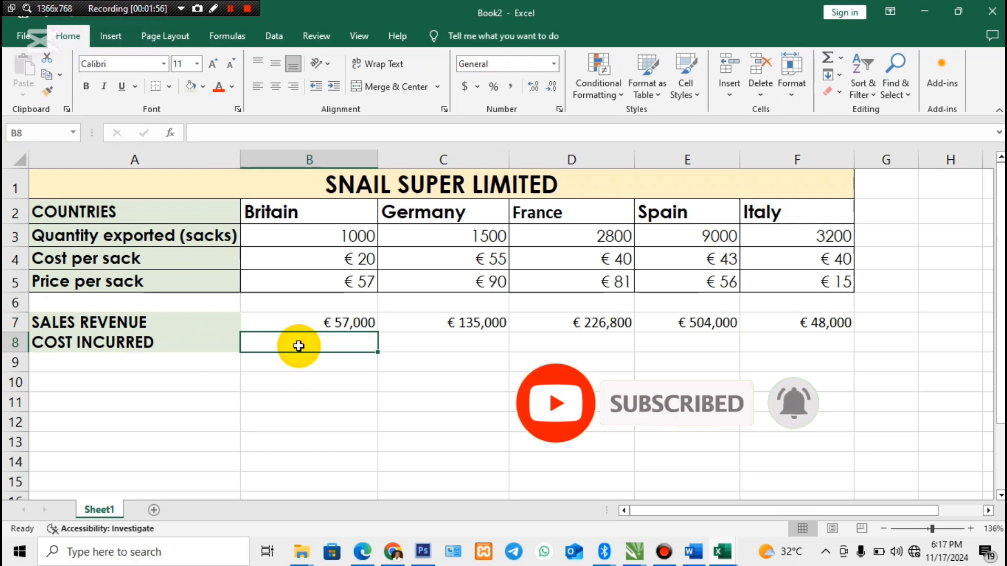
pyautogui.write('=')
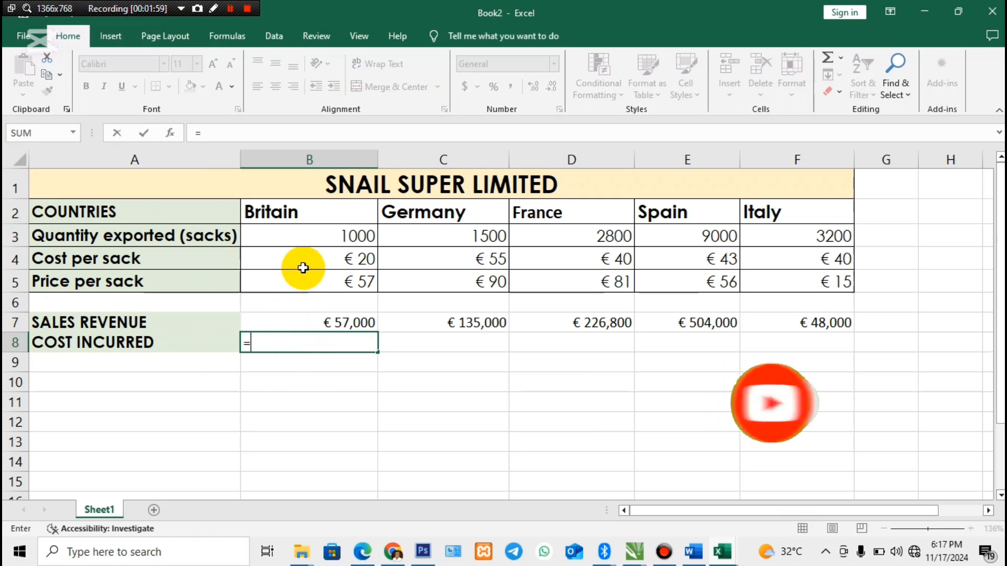
pyautogui.click(303, 260)
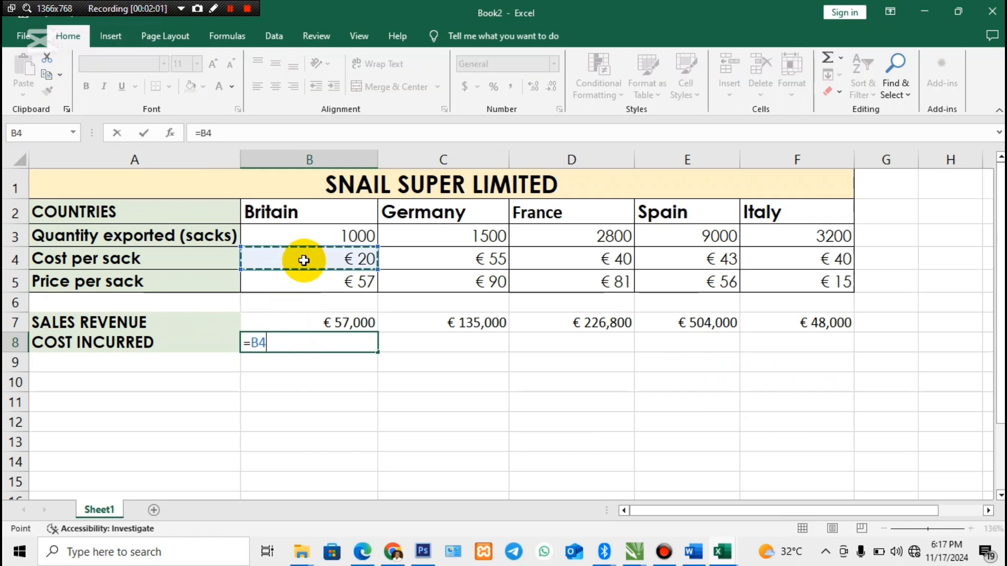
pyautogui.write('*')
pyautogui.click(324, 235)
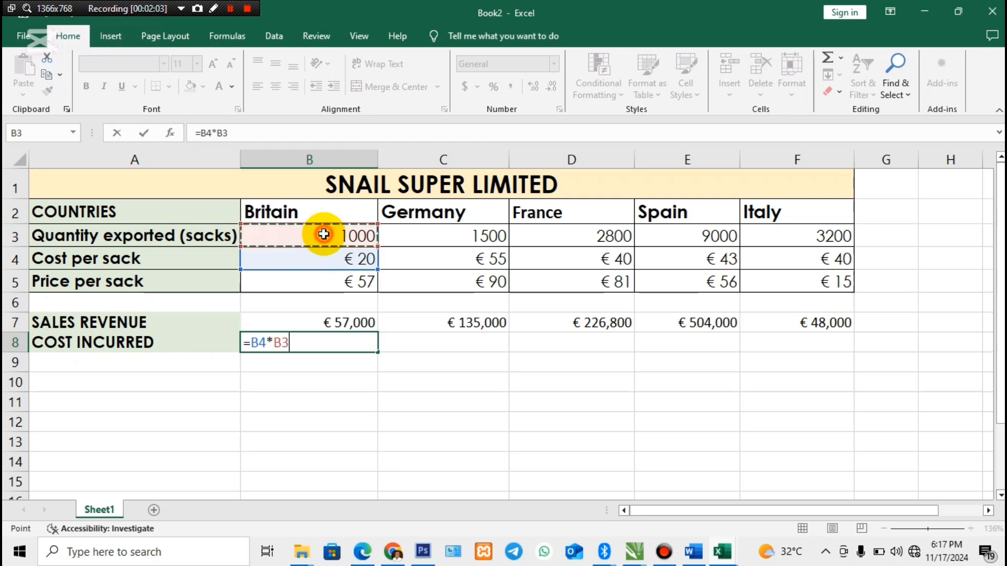
pyautogui.press('Return')
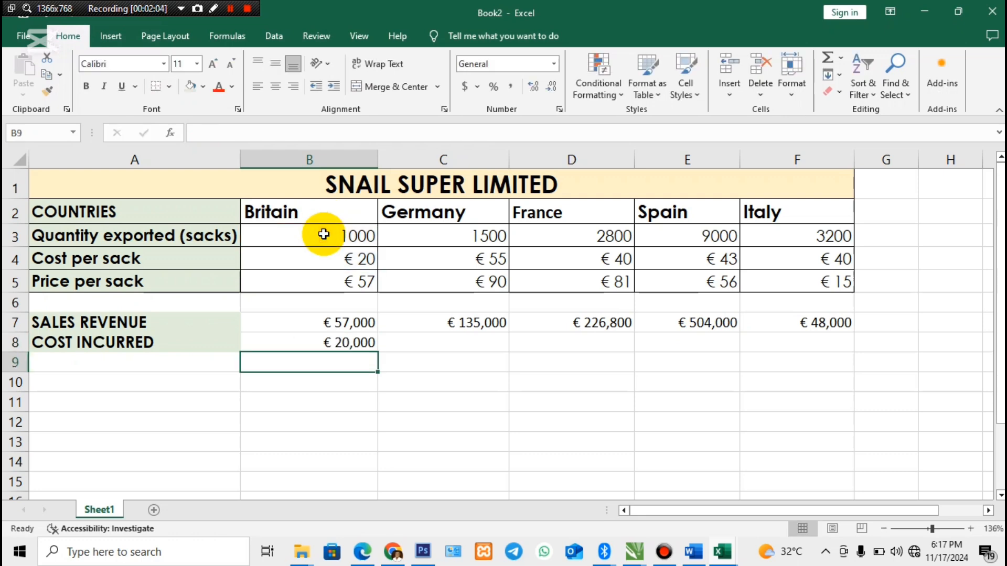
# - Calculate Germany's cost incurred in C8 with =C4*C3 and fill the formula across France, Spain and Italy to F8
pyautogui.click(453, 342)
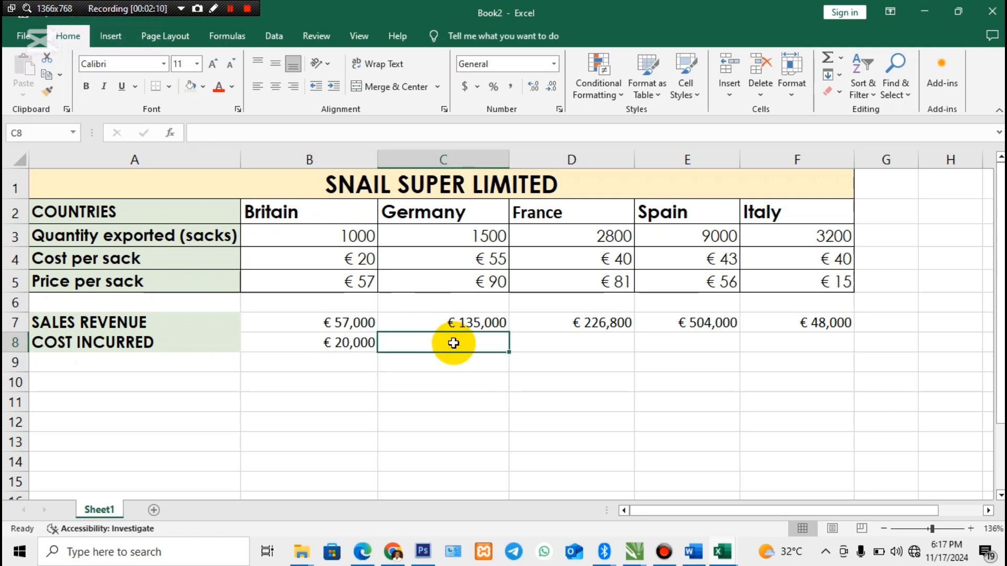
pyautogui.write('=')
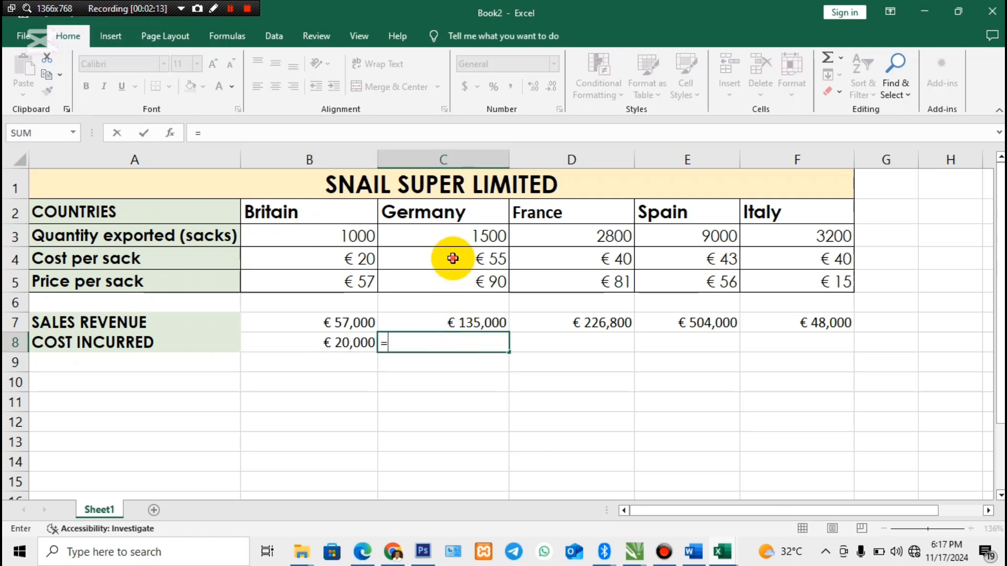
pyautogui.click(453, 258)
pyautogui.write('*')
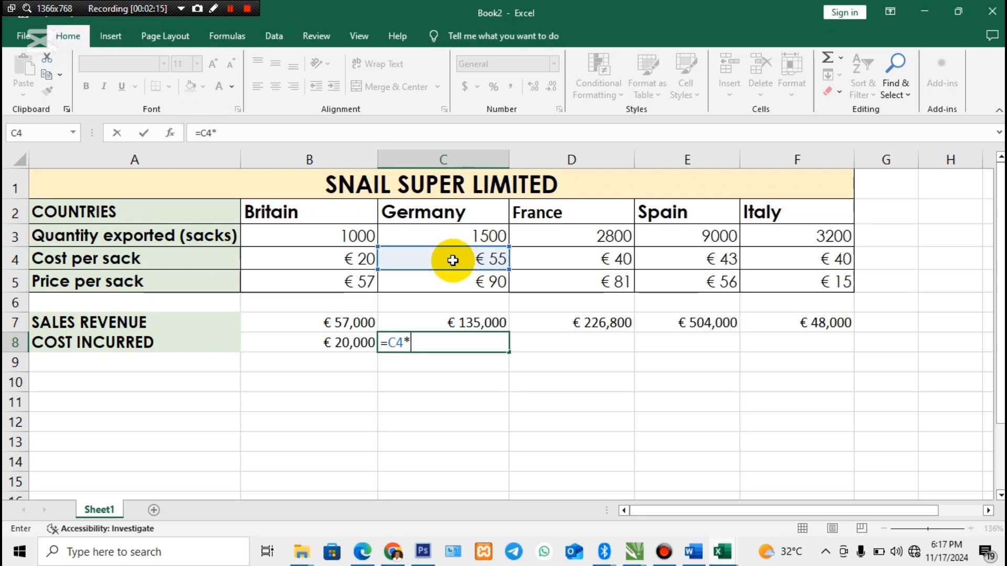
pyautogui.click(453, 241)
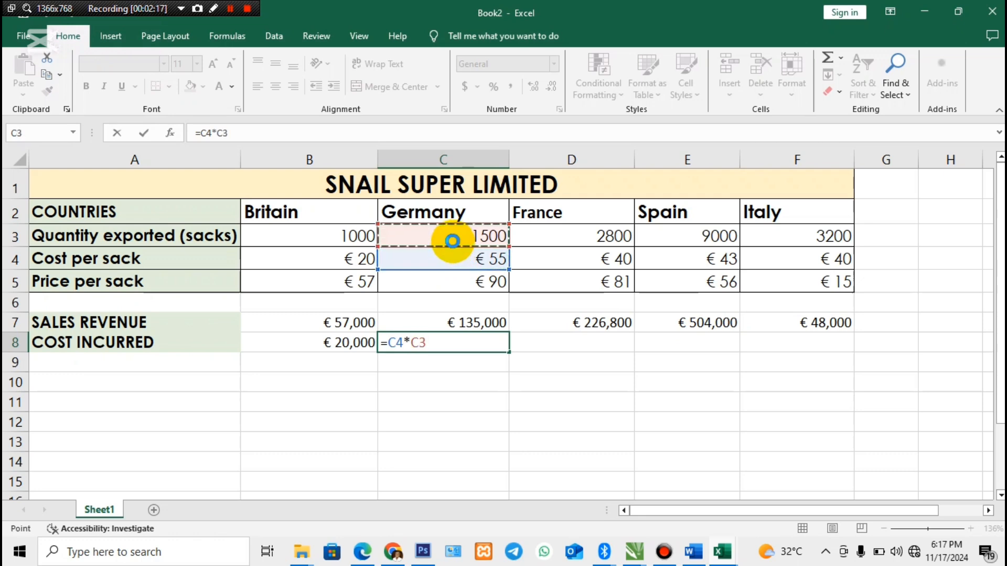
pyautogui.press('Return')
pyautogui.click(427, 341)
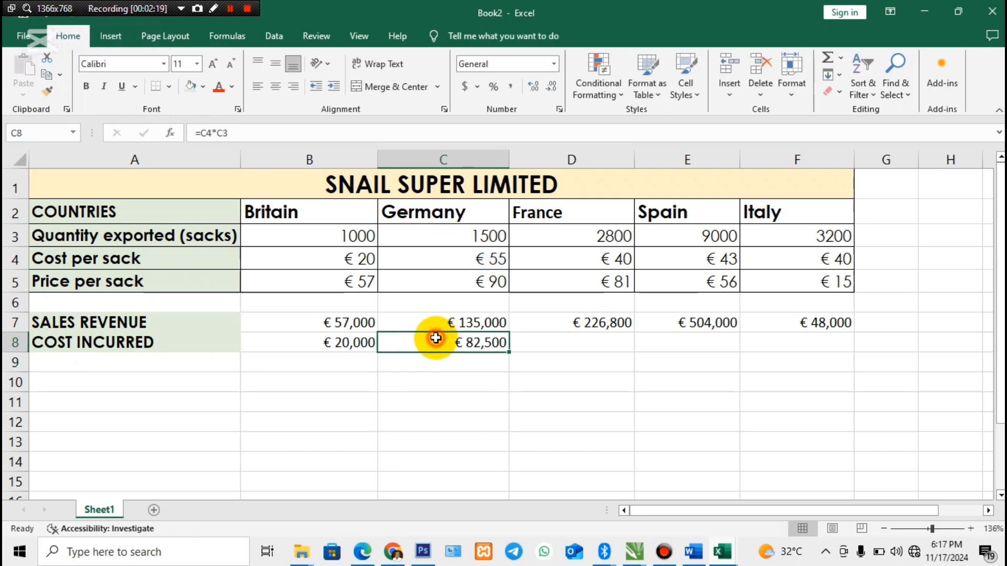
pyautogui.moveTo(509, 352); pyautogui.dragTo(826, 355)
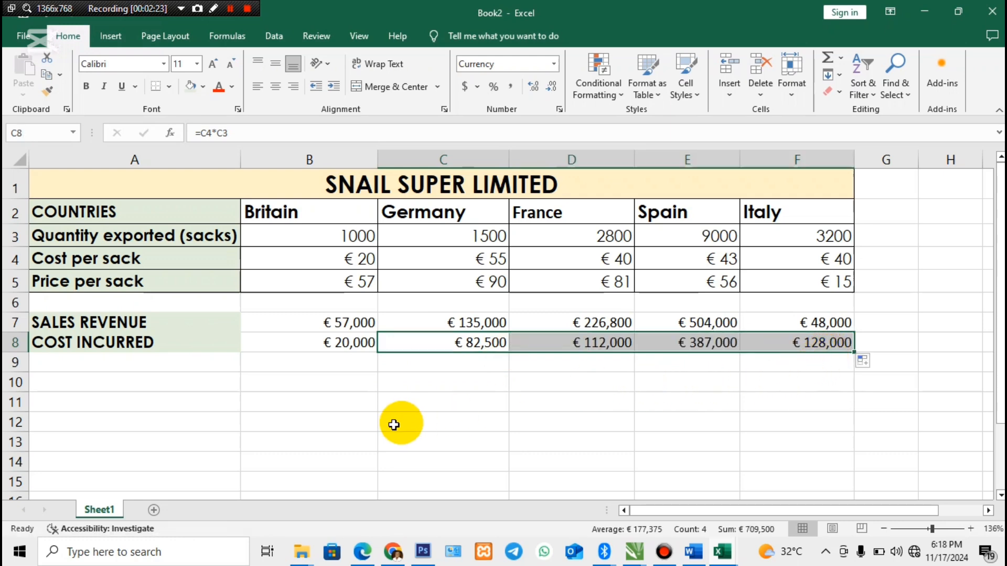
# - Check the third requirement in the Word document, return to the Book2 workbook in Excel and enter the label PROFIT PER SACK in A9
pyautogui.click(86, 360)
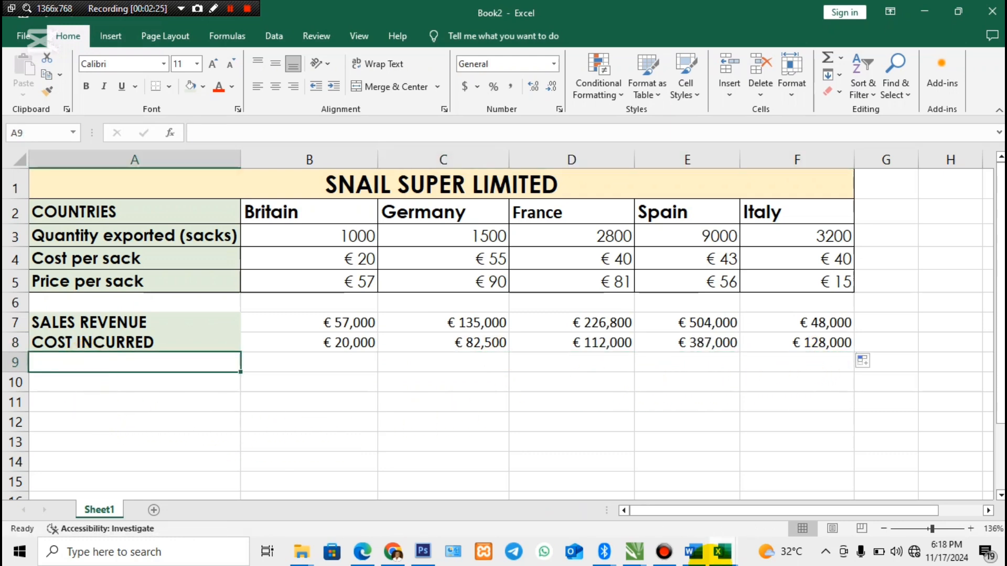
pyautogui.click(693, 552)
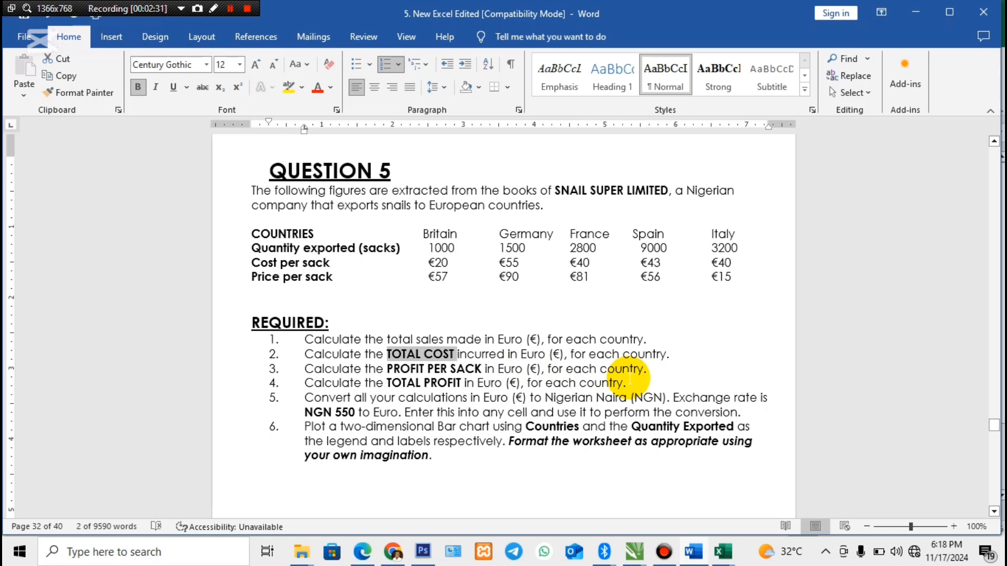
pyautogui.click(722, 550)
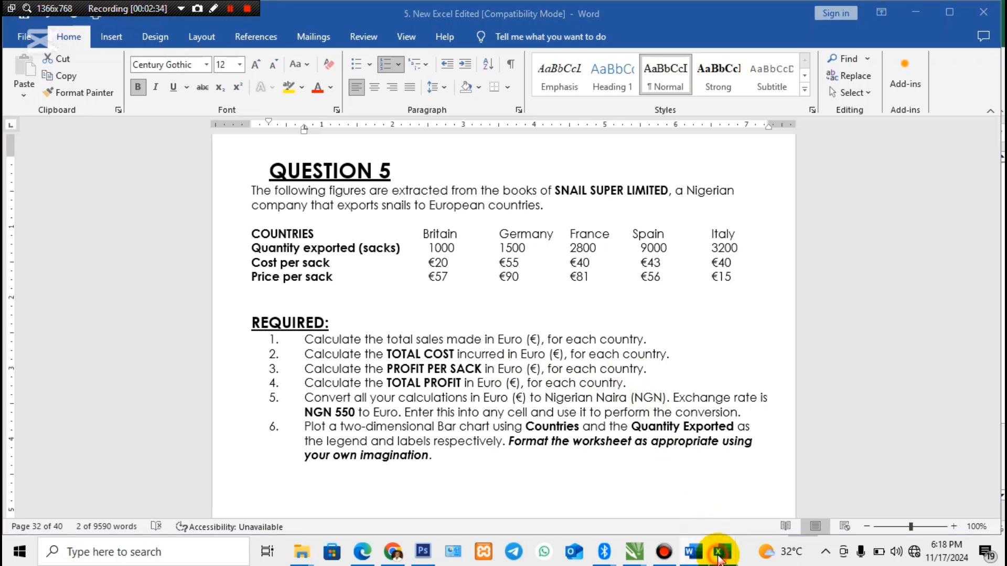
pyautogui.click(758, 462)
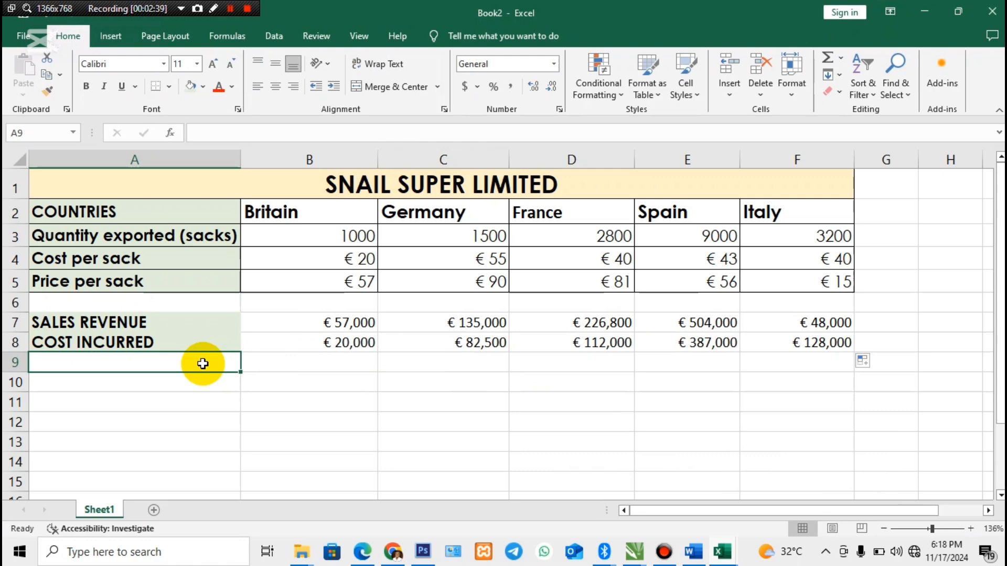
pyautogui.write('PRO')
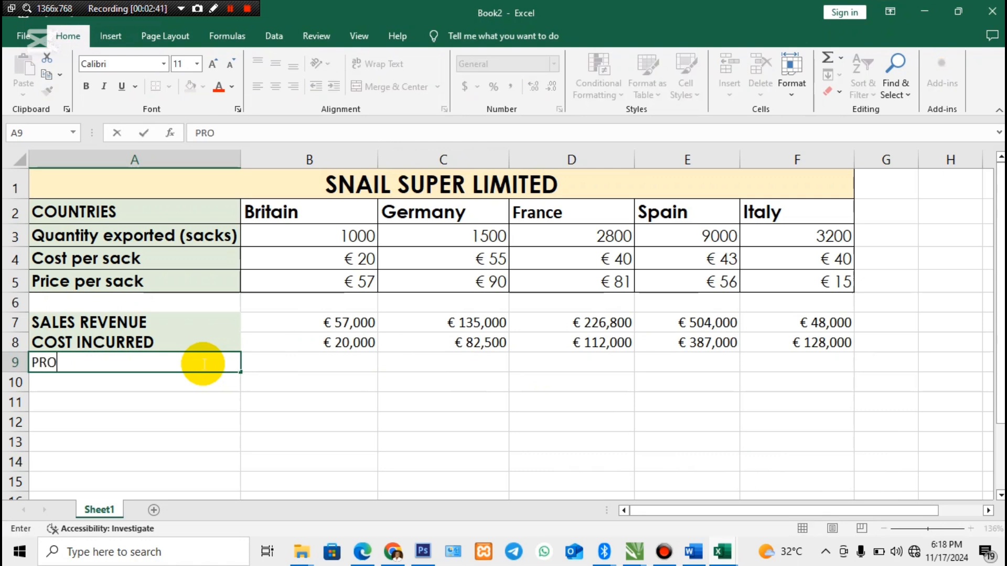
pyautogui.write('FIT PER SACK')
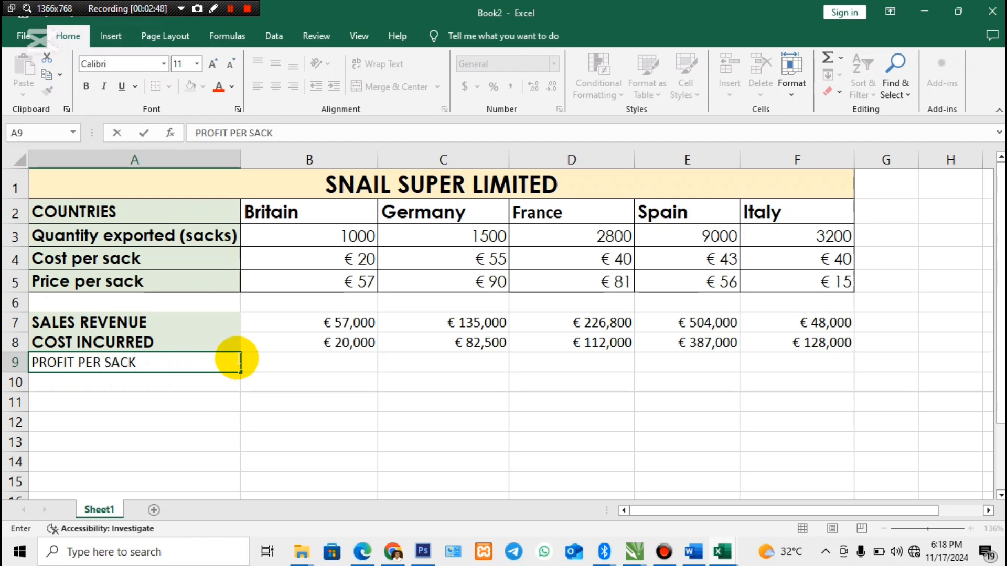
# - Calculate Britain's profit per sack in B9 by subtracting cost per sack from price per sack with =B5-B4
pyautogui.click(273, 361)
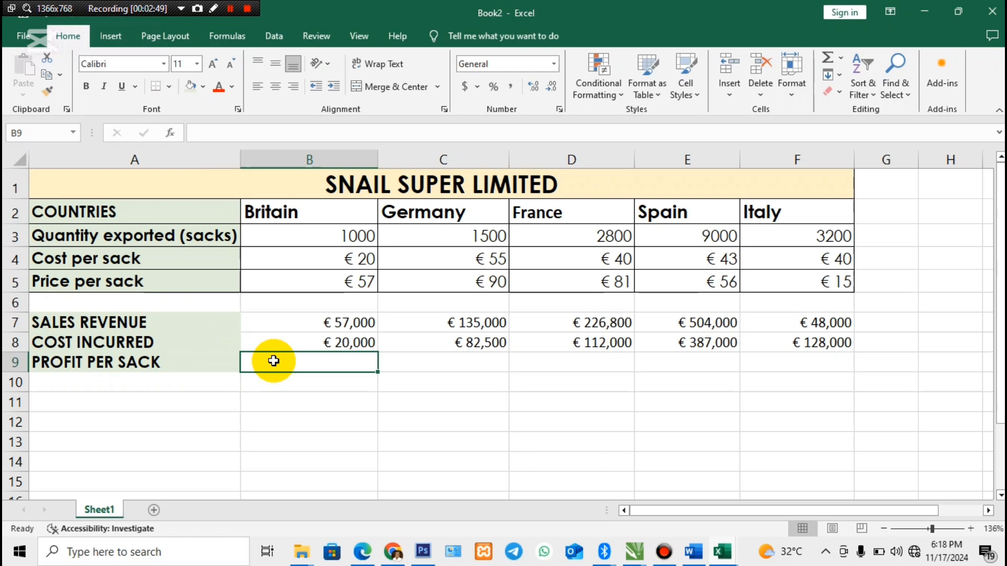
pyautogui.write('=')
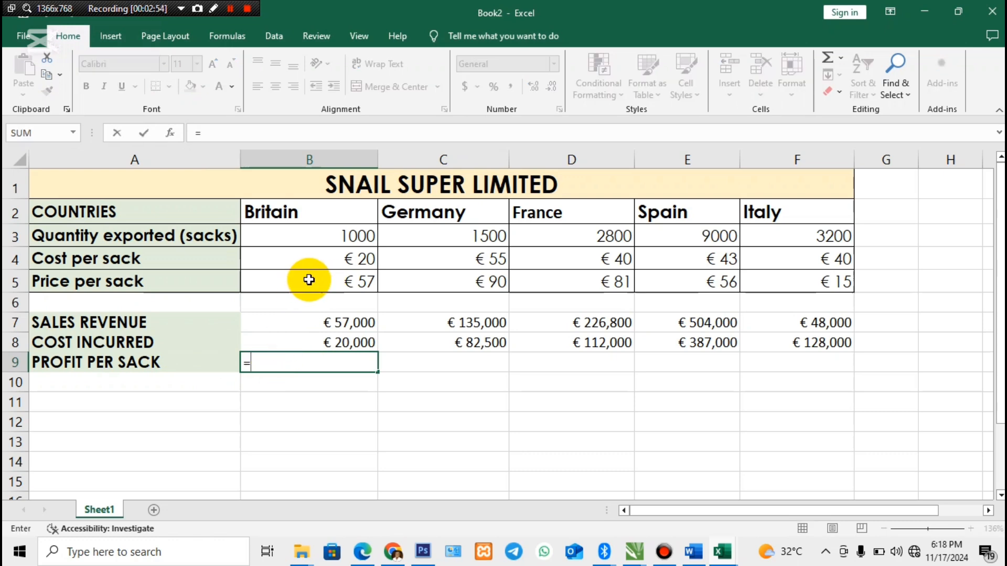
pyautogui.click(308, 280)
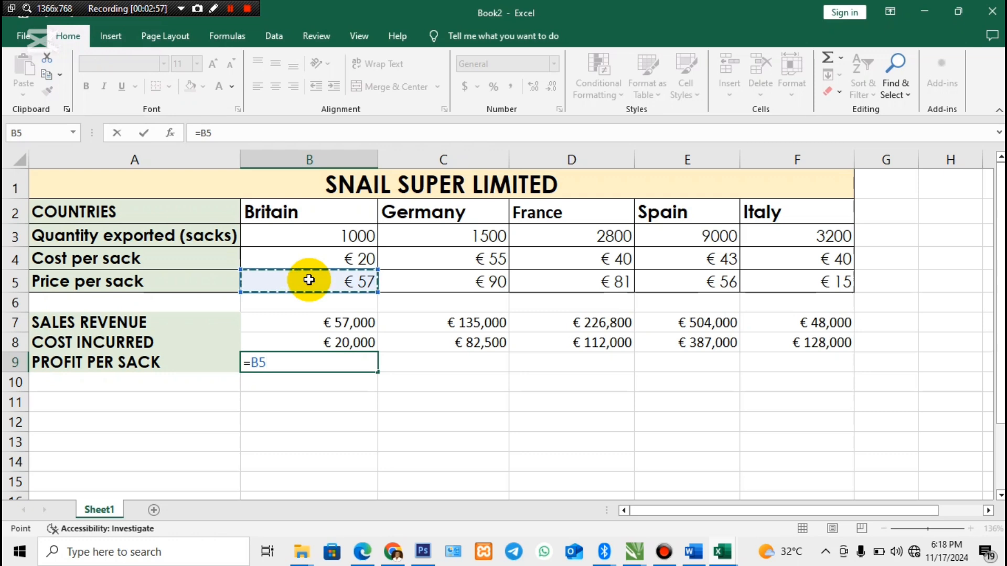
pyautogui.click(311, 260)
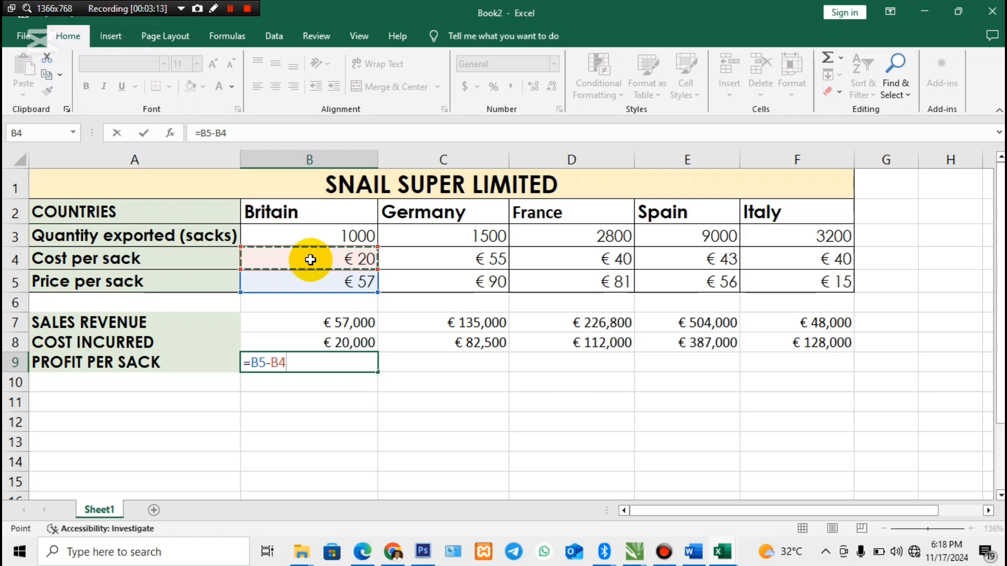
pyautogui.press('Return')
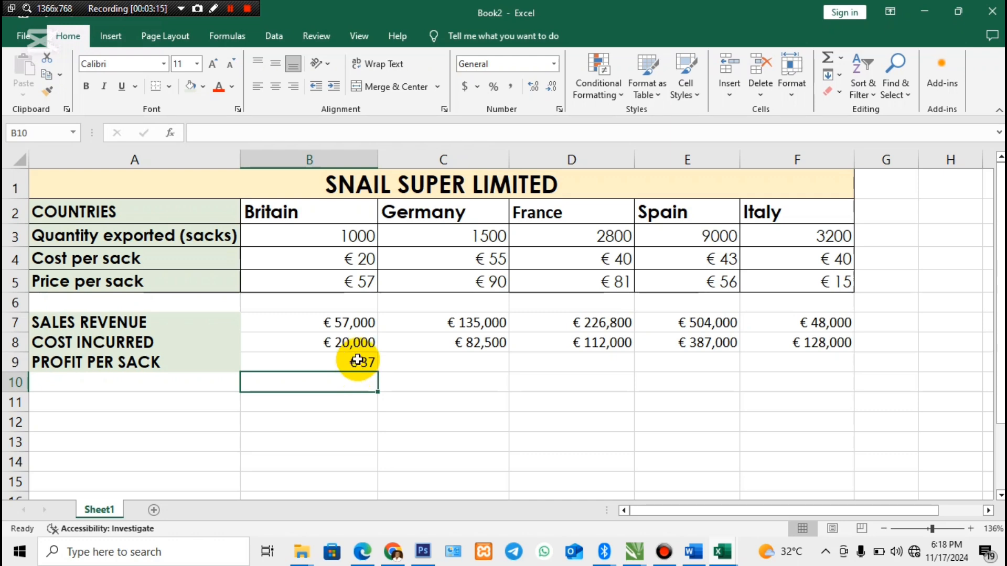
# - Calculate Germany's profit per sack in C9 with =C5-C4 and fill the formula across France, Spain and Italy to F9
pyautogui.click(440, 366)
pyautogui.write('=')
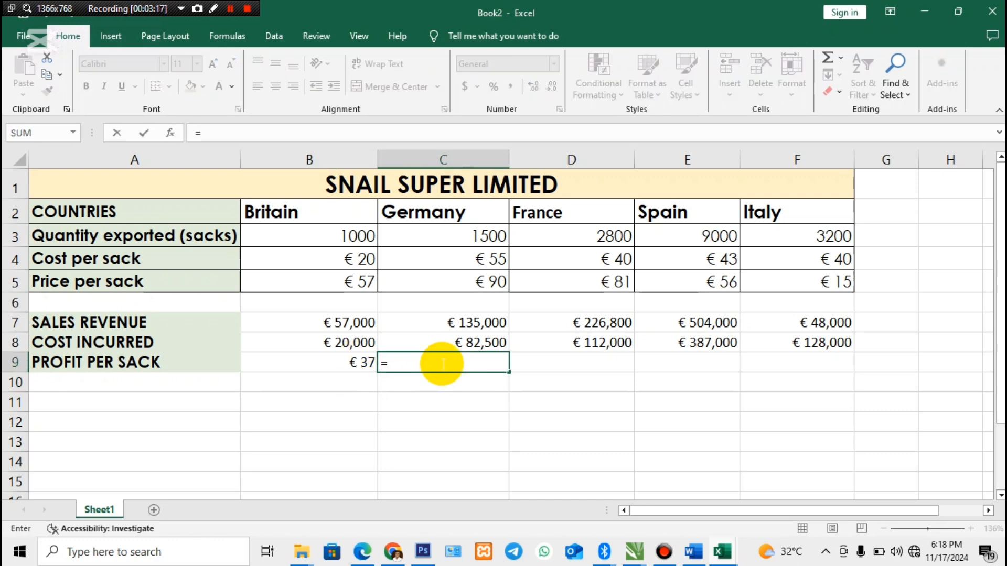
pyautogui.click(445, 283)
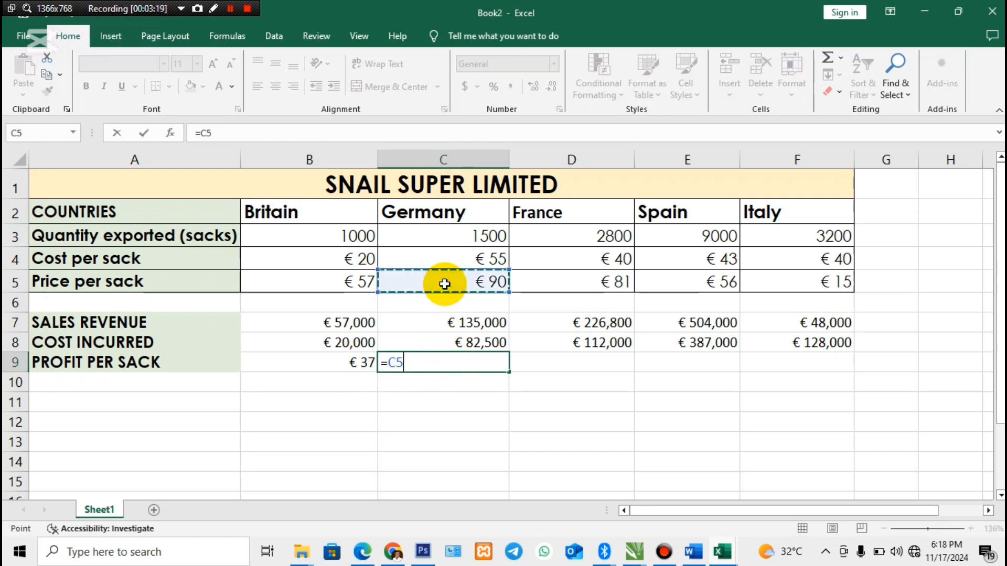
pyautogui.write('-')
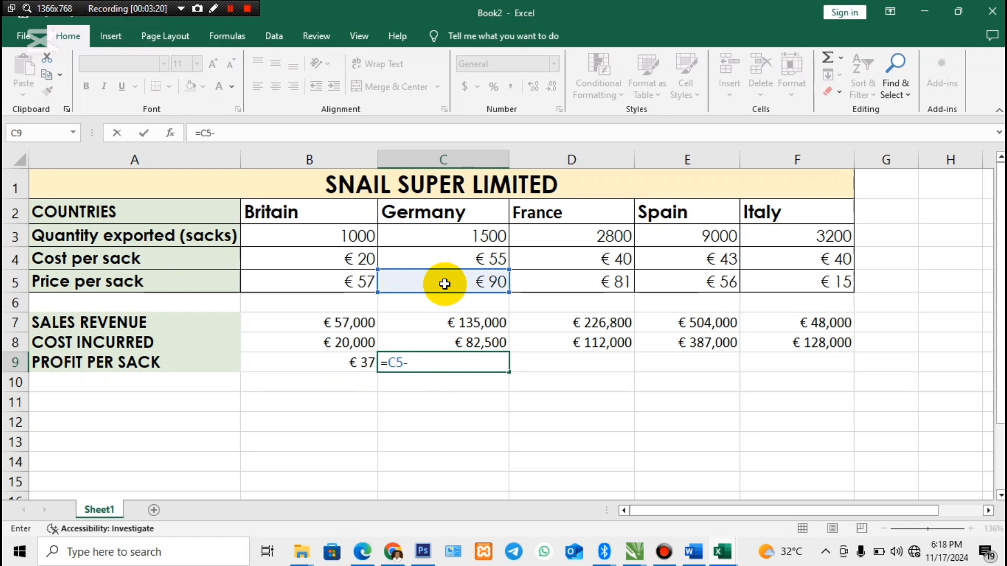
pyautogui.click(467, 263)
pyautogui.press('Return')
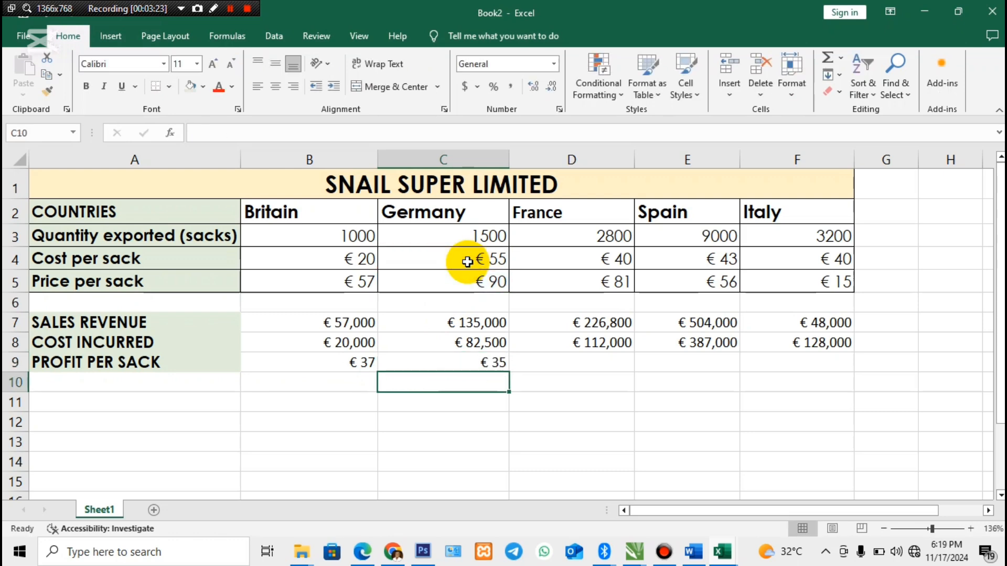
pyautogui.click(461, 362)
pyautogui.moveTo(508, 372); pyautogui.dragTo(829, 380)
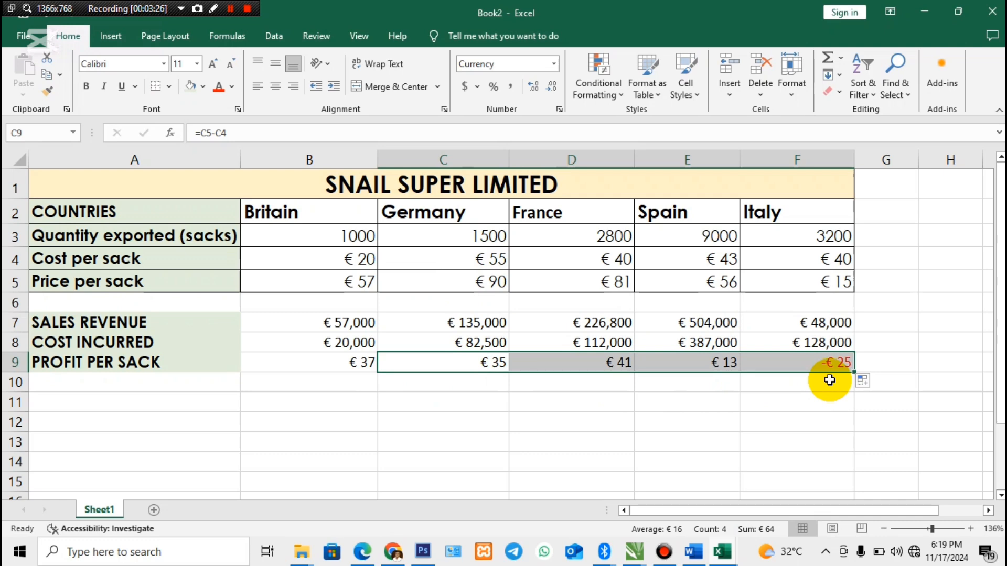
# - Switch to the Word document, highlight TOTAL PROFIT in the fourth requirement, and return to the Book2 workbook in Excel
pyautogui.click(165, 385)
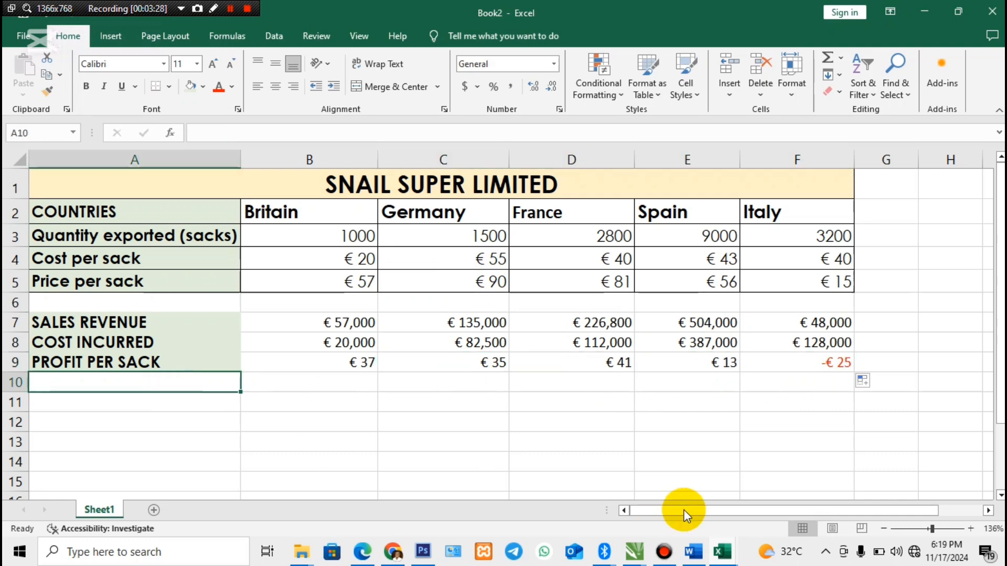
pyautogui.click(693, 551)
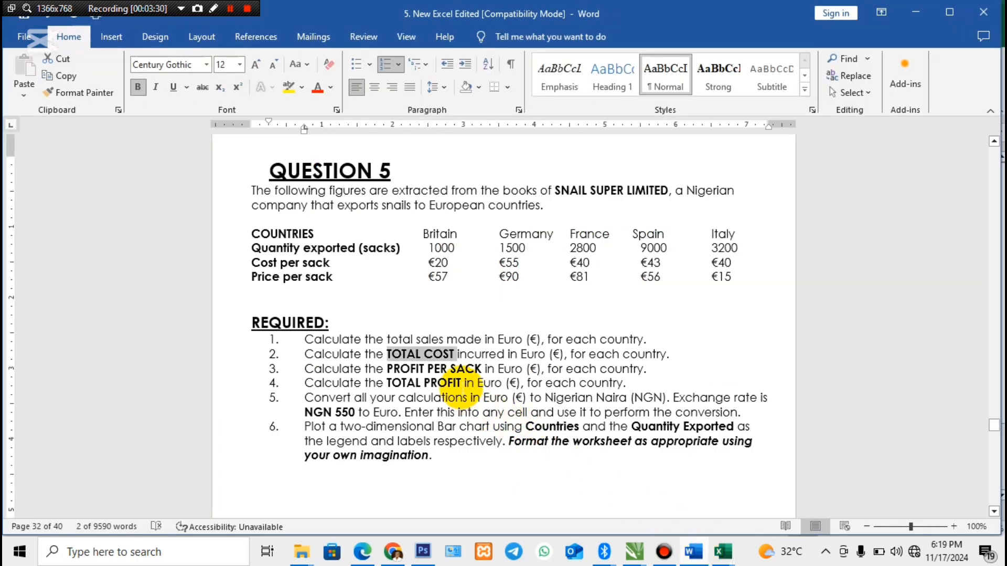
pyautogui.moveTo(463, 383); pyautogui.dragTo(365, 380)
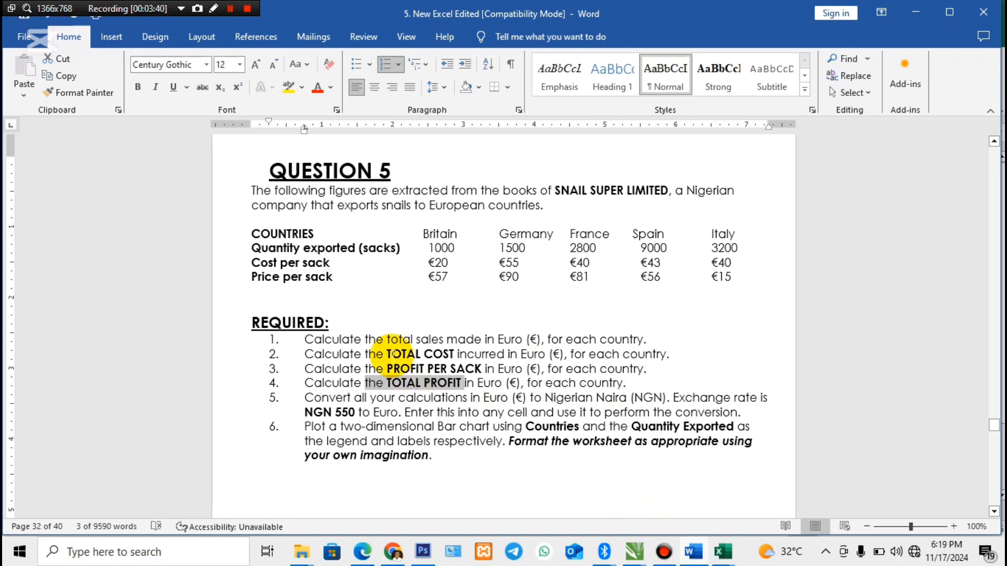
pyautogui.moveTo(722, 551)
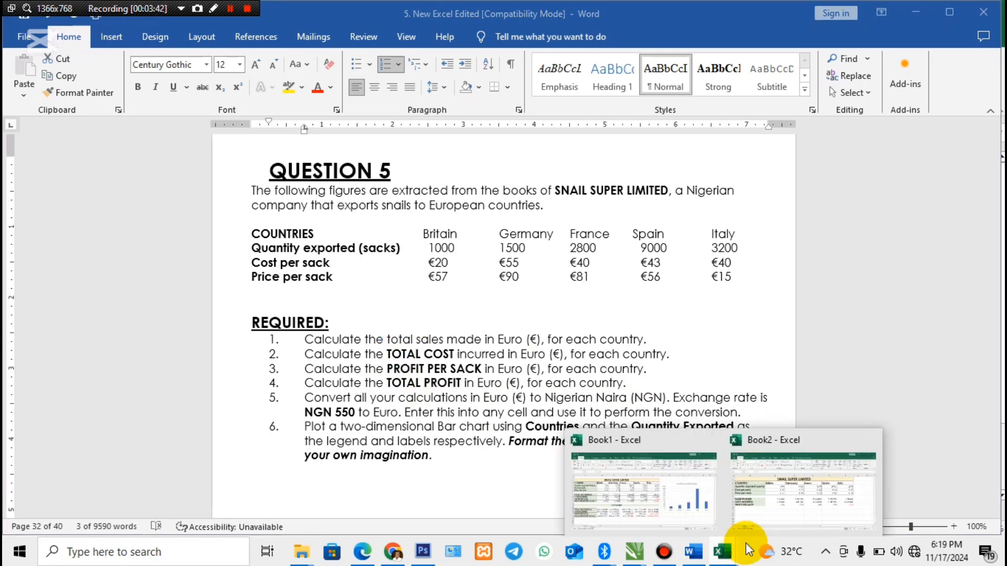
pyautogui.click(763, 503)
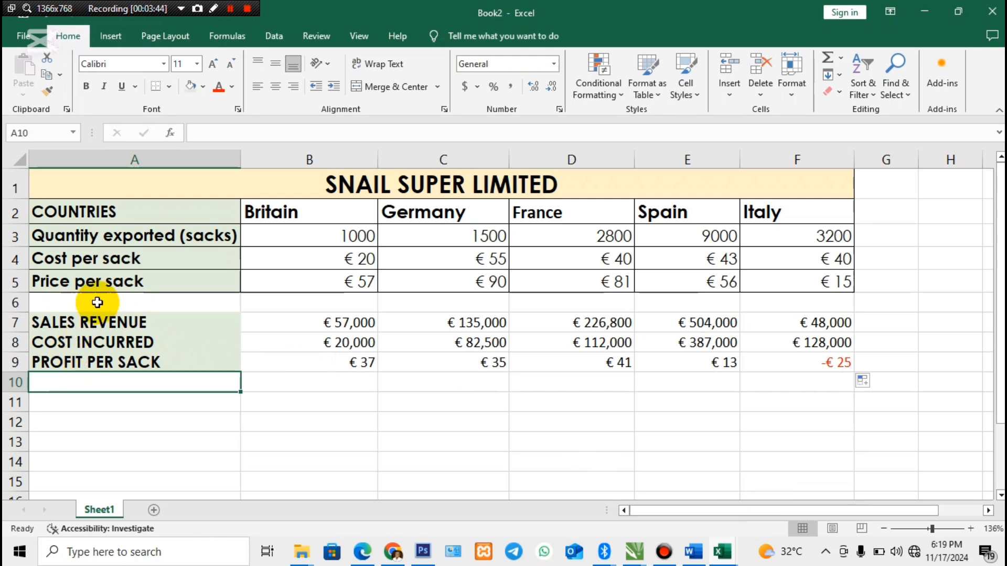
# - Point out the SALES REVENUE and COST INCURRED labels and enter the row label TOTAL PROFIT in cell A10
pyautogui.click(114, 322)
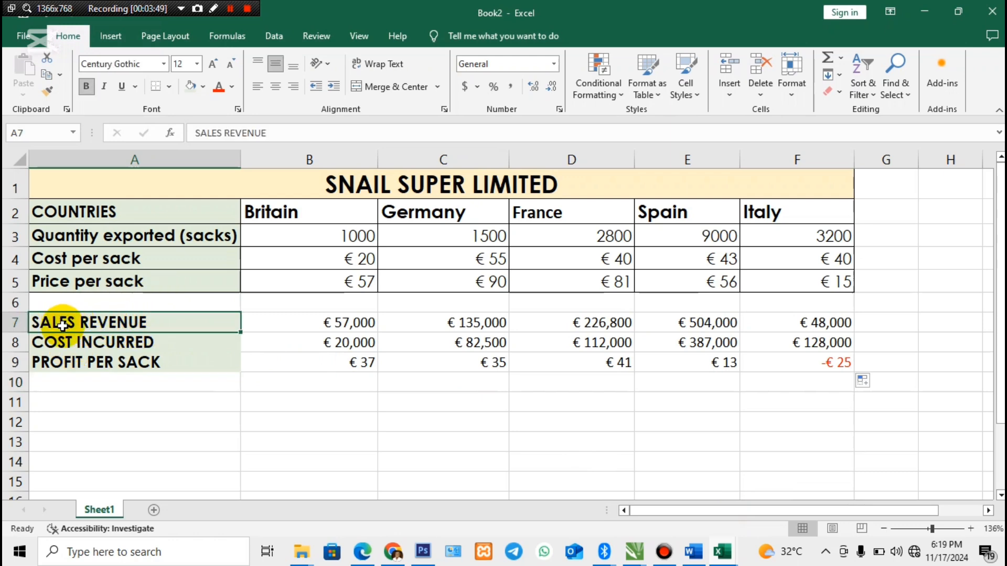
pyautogui.click(65, 343)
pyautogui.click(66, 322)
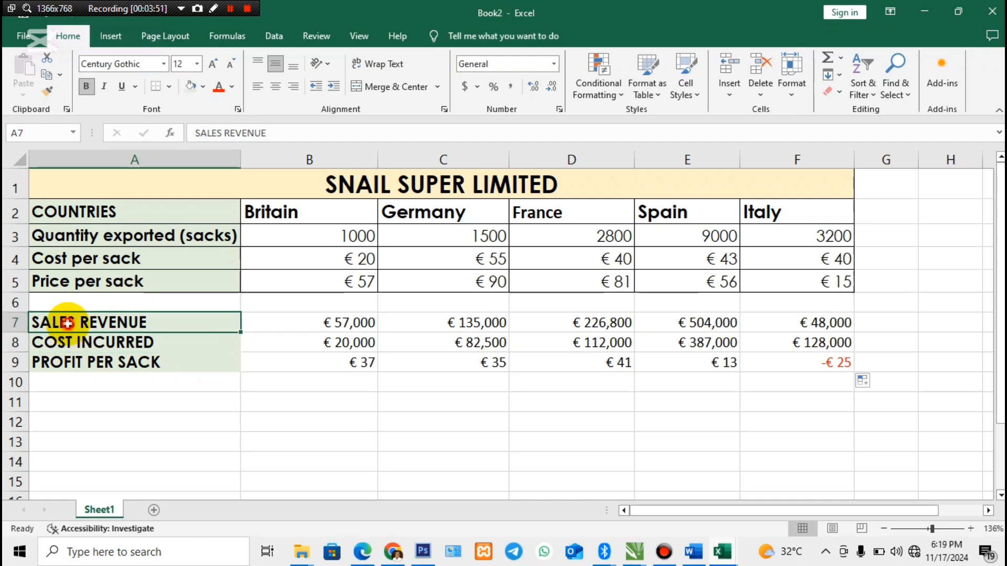
pyautogui.click(69, 342)
pyautogui.click(86, 389)
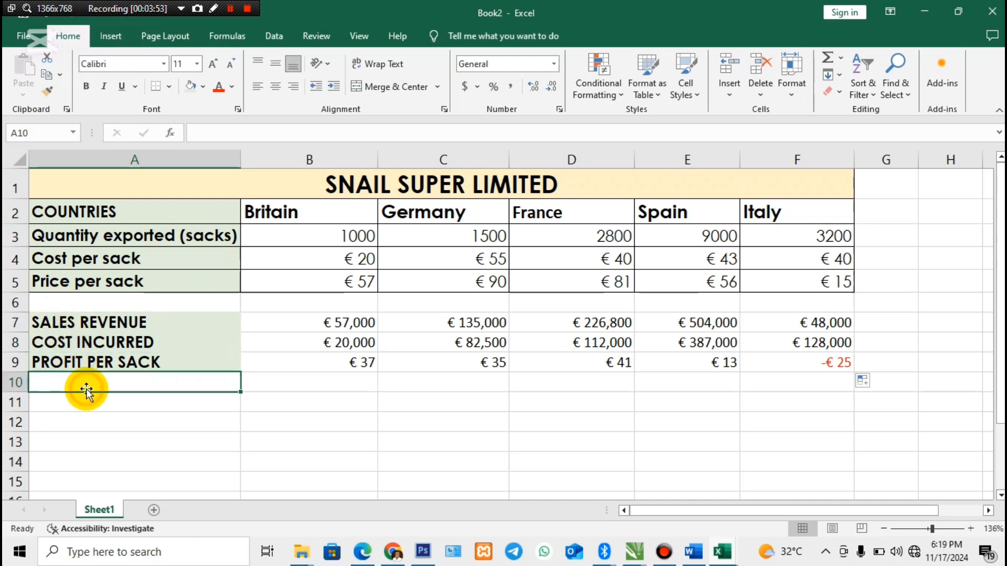
pyautogui.write('T')
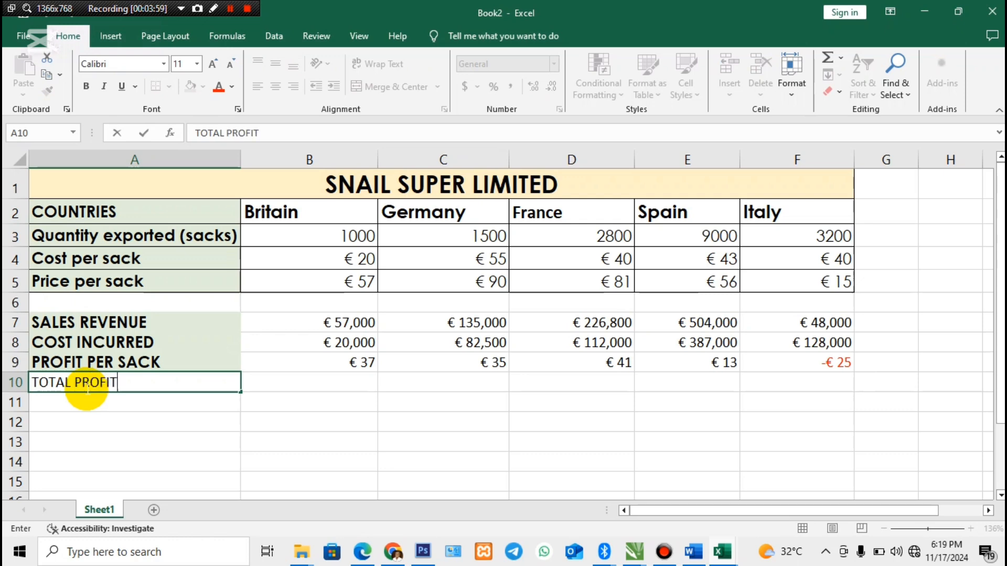
pyautogui.write('OTAL PROFIT')
# - Calculate Britain's total profit in B10 by subtracting cost incurred from sales revenue with =B7-B8
pyautogui.click(299, 381)
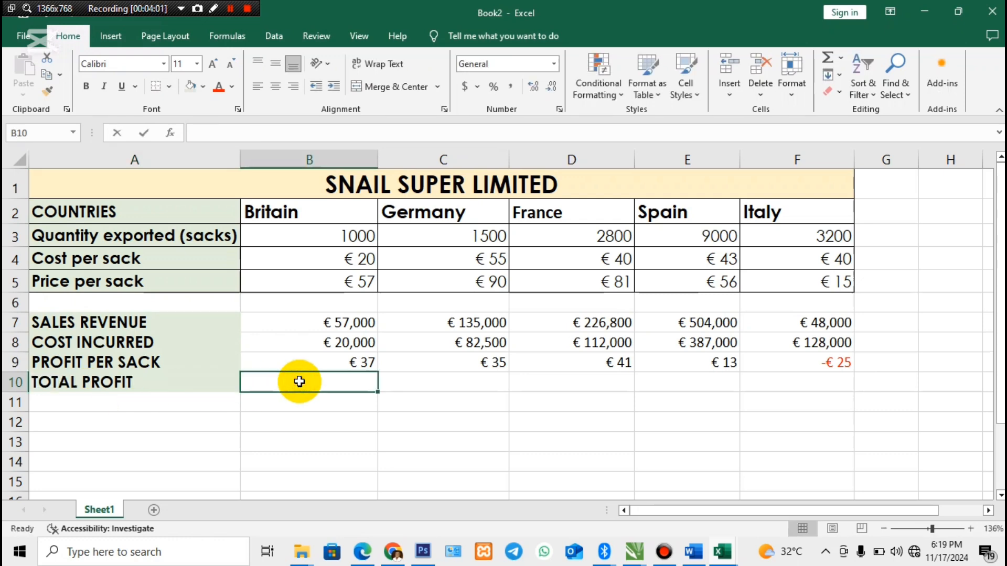
pyautogui.write('=')
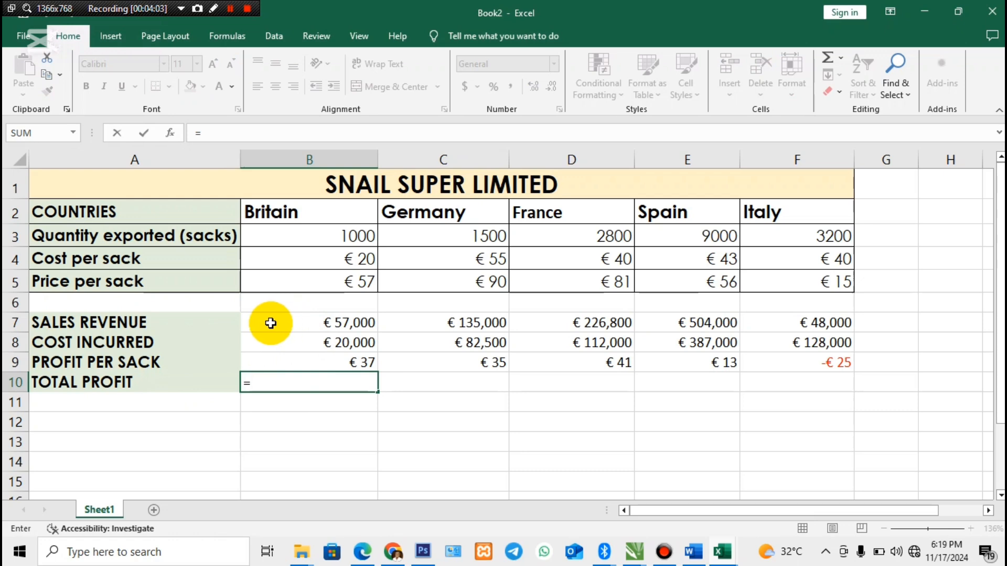
pyautogui.click(271, 323)
pyautogui.write('-')
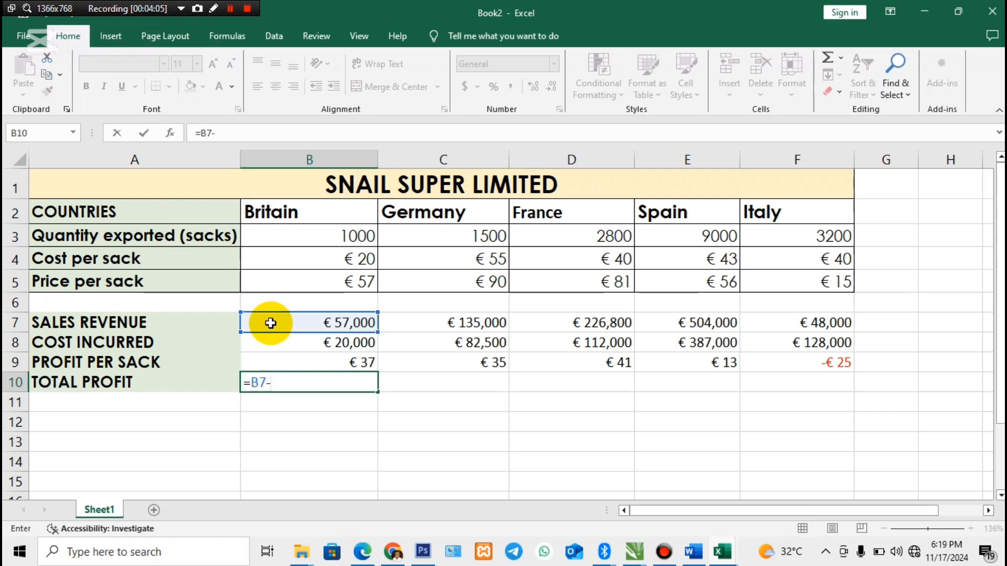
pyautogui.click(279, 342)
pyautogui.press('Return')
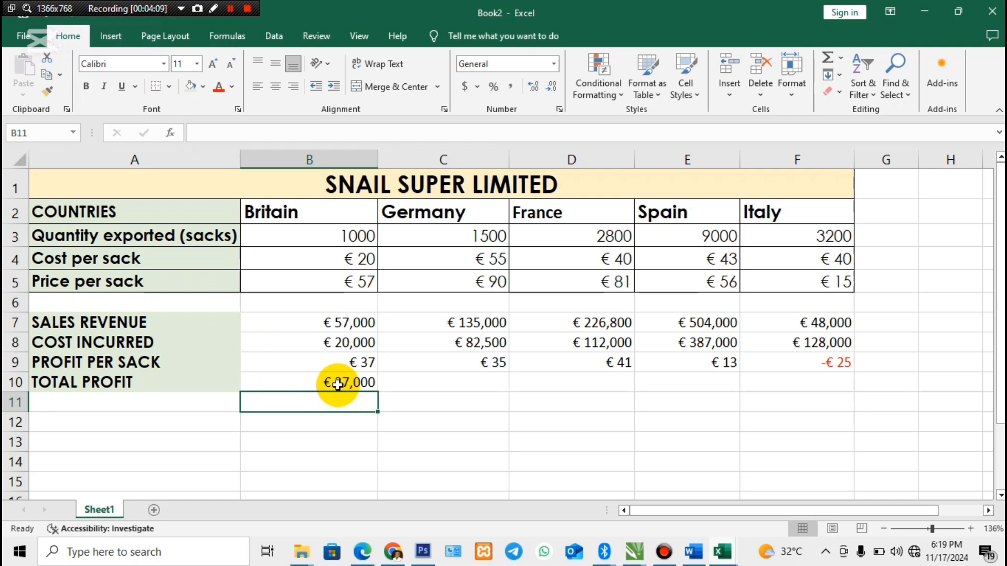
# - Fill Britain's total profit formula from B10 across Germany, France, Spain and Italy to F10
pyautogui.click(338, 384)
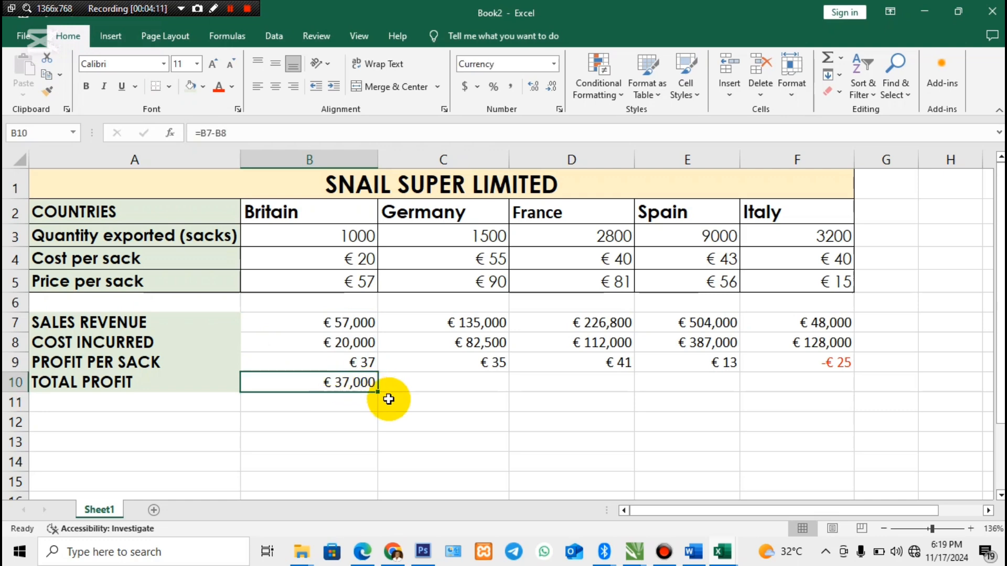
pyautogui.moveTo(379, 394); pyautogui.dragTo(823, 376)
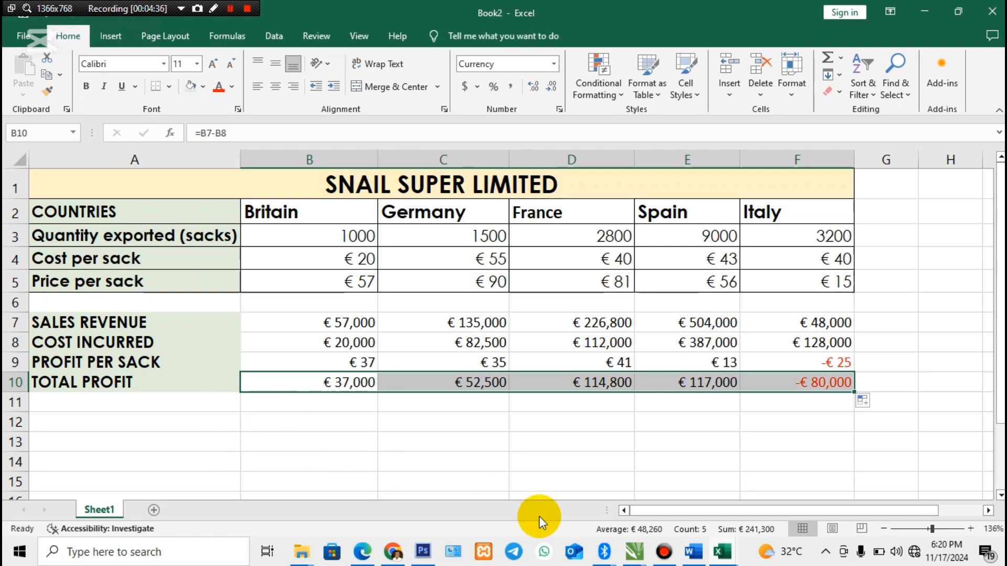
# - Switch to the Word document, highlight the fifth requirement and its NGN 550 exchange rate, and return to the Book2 workbook in Excel
pyautogui.click(723, 553)
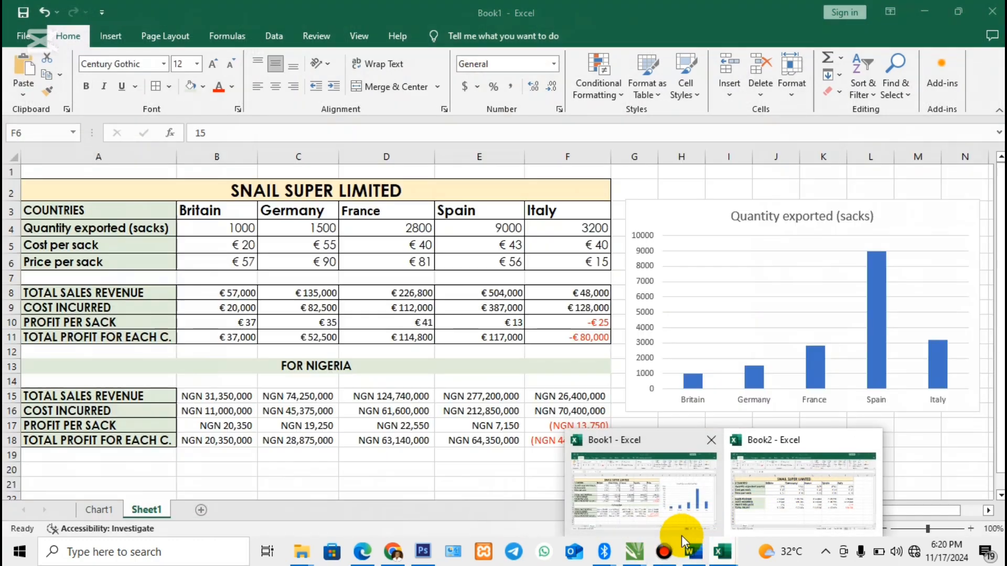
pyautogui.click(693, 551)
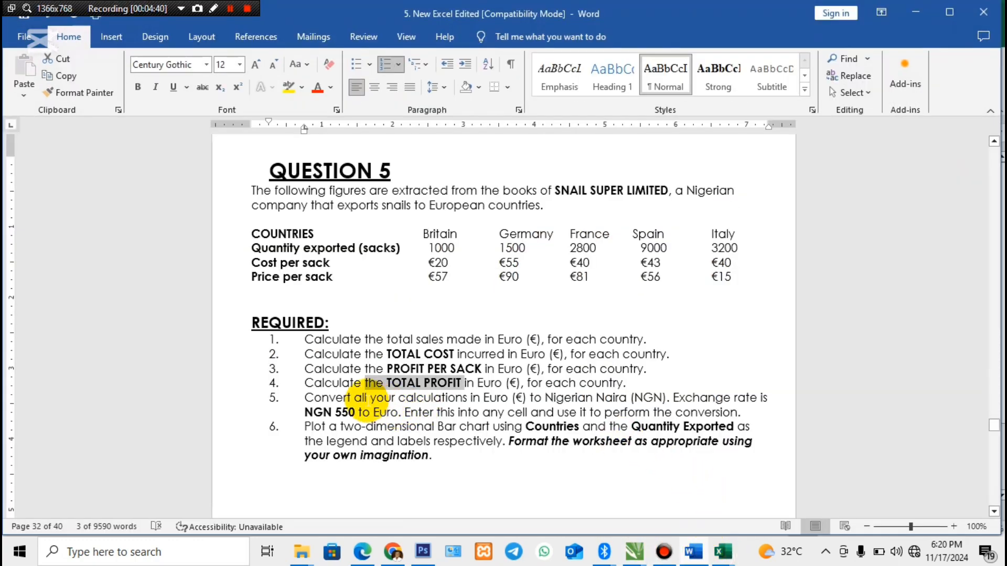
pyautogui.click(304, 397)
pyautogui.moveTo(303, 397); pyautogui.dragTo(705, 427)
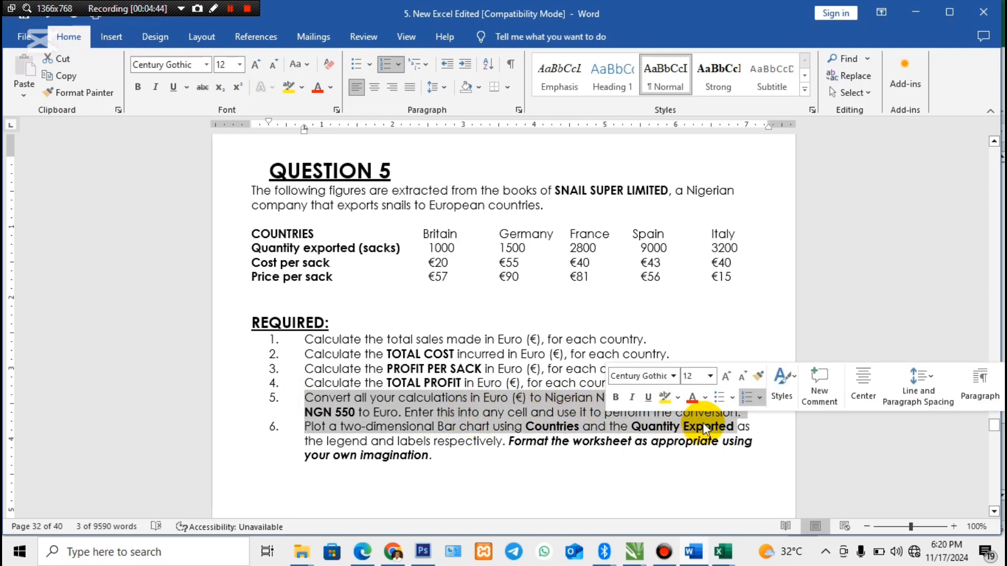
pyautogui.click(703, 423)
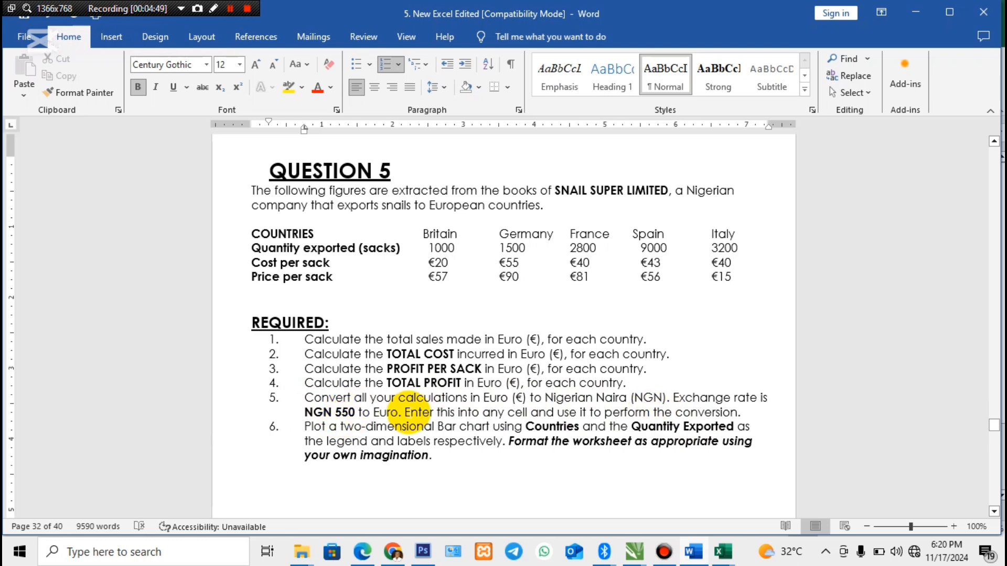
pyautogui.moveTo(357, 412); pyautogui.dragTo(309, 419)
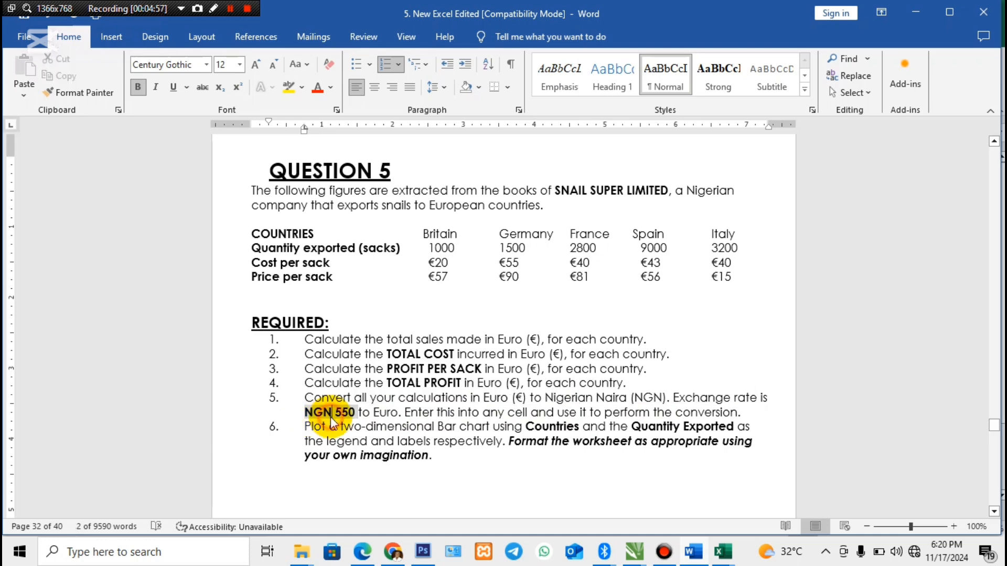
pyautogui.click(332, 412)
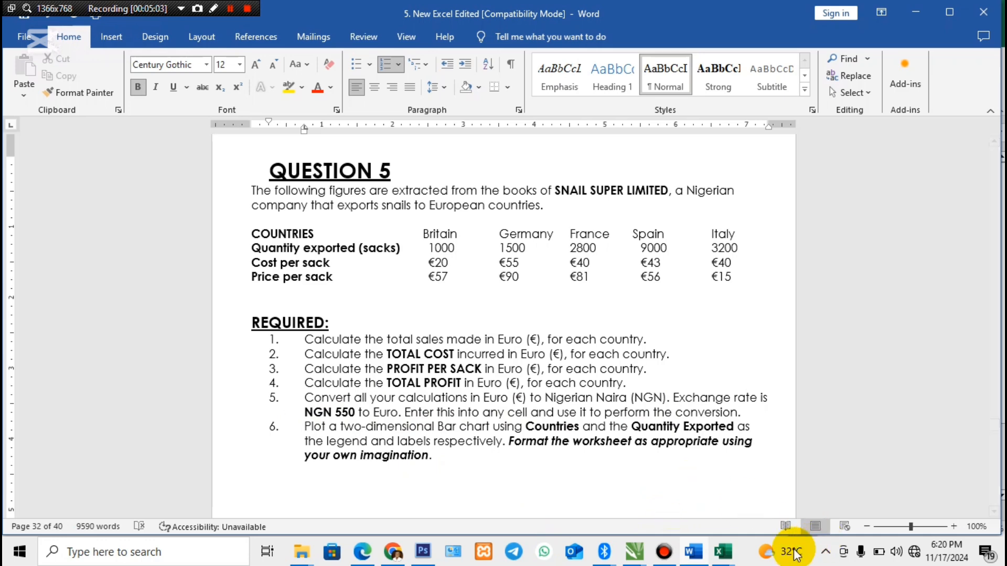
pyautogui.moveTo(723, 552)
pyautogui.click(775, 516)
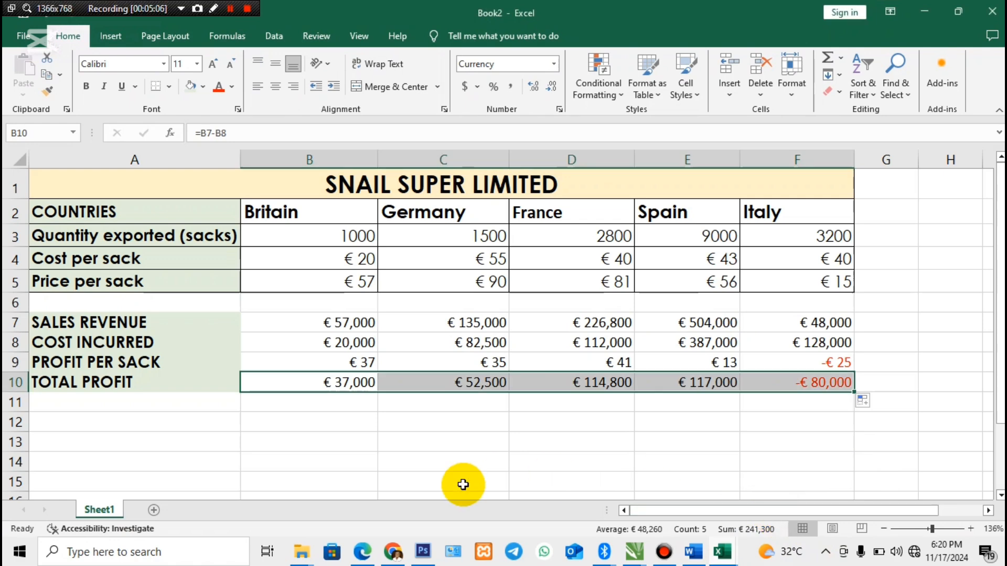
# - Enter the heading TO NAIRA in A12 and merge and center it across A12:F12
pyautogui.click(351, 425)
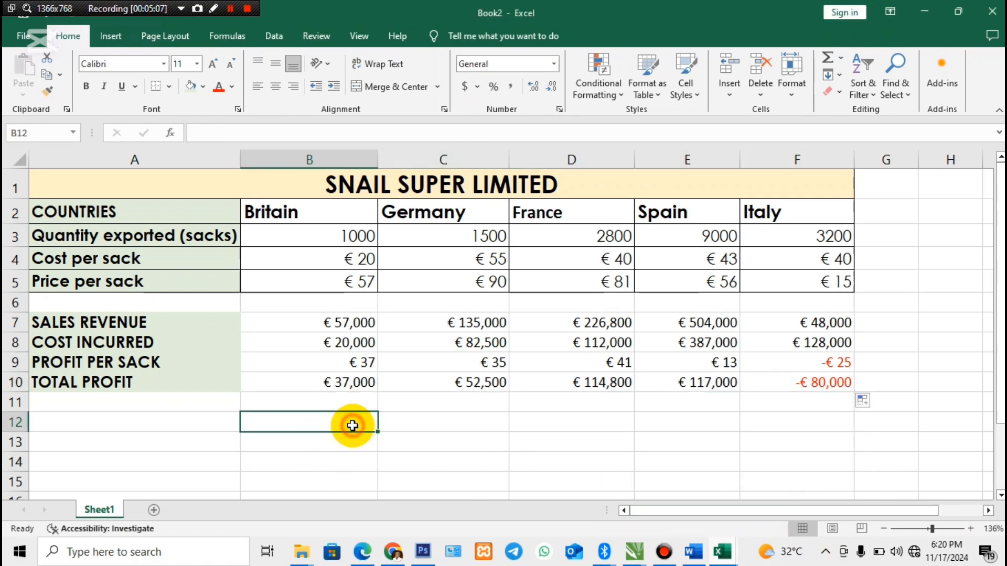
pyautogui.click(186, 420)
pyautogui.write('T')
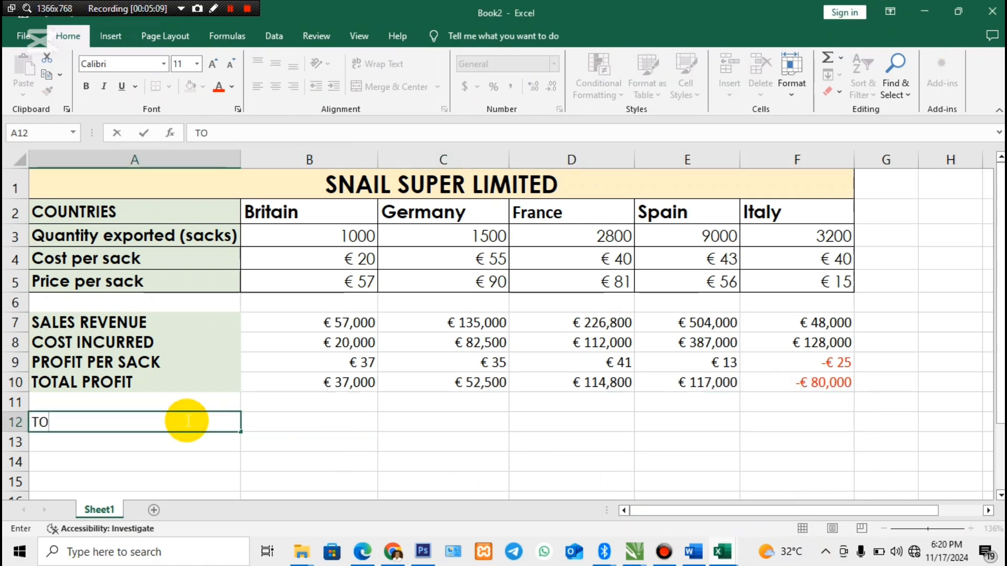
pyautogui.write('O')
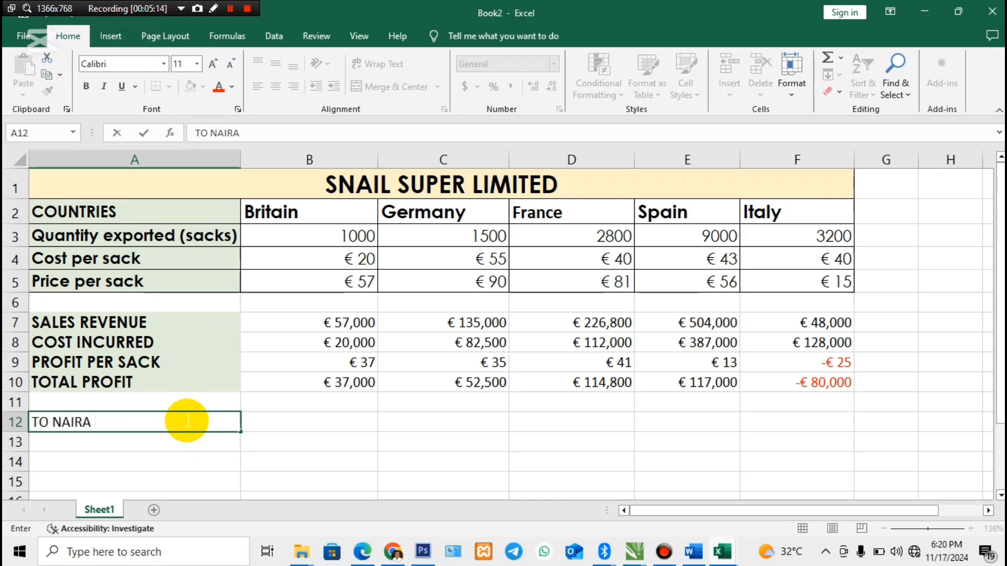
pyautogui.click(185, 444)
pyautogui.moveTo(119, 422); pyautogui.dragTo(790, 419)
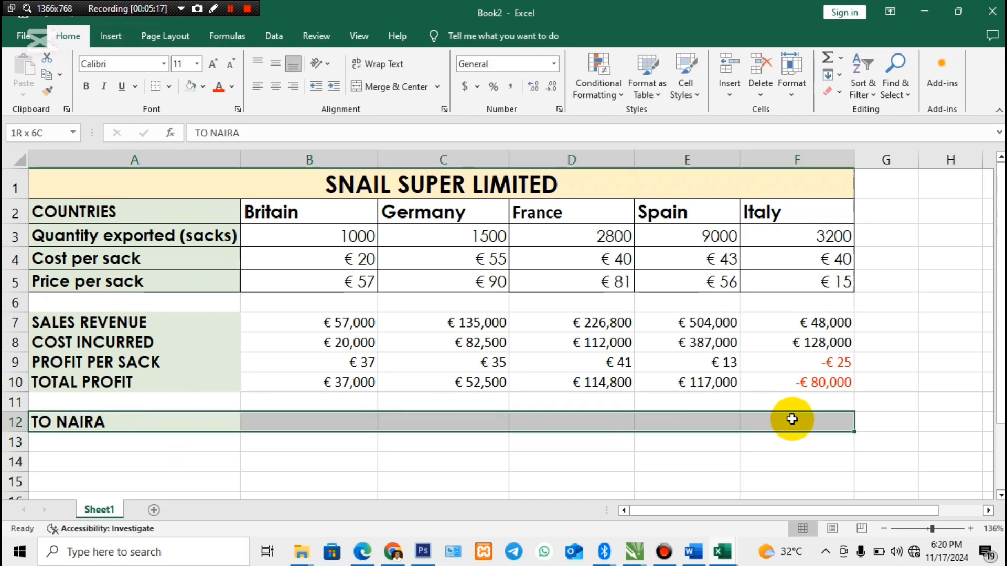
pyautogui.click(385, 89)
# - Apply all borders to the euro results table from SALES REVENUE to TOTAL PROFIT in A7:F10
pyautogui.scroll(-1, 1000, 315)
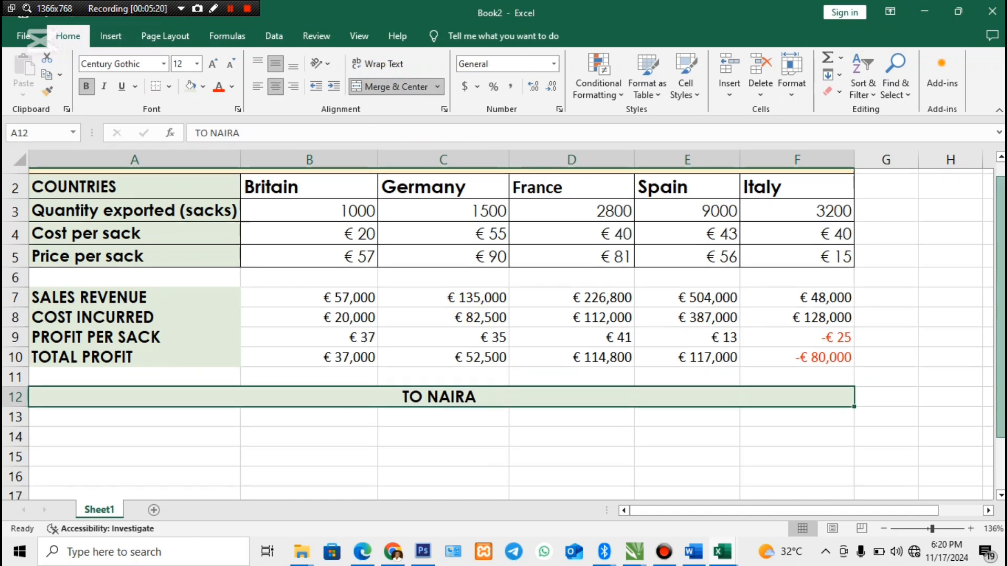
pyautogui.scroll(-2, 503, 330)
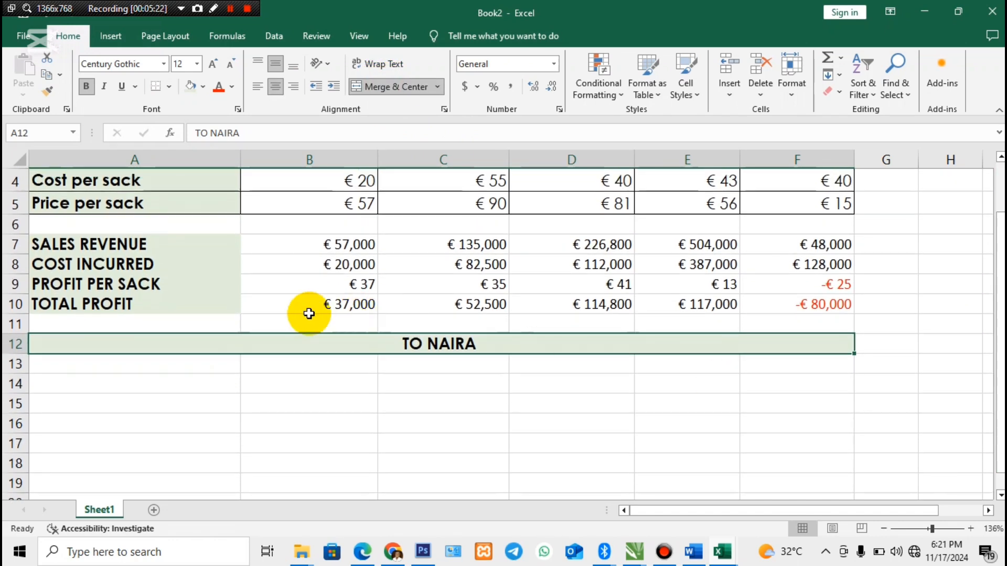
pyautogui.moveTo(86, 243); pyautogui.dragTo(773, 312)
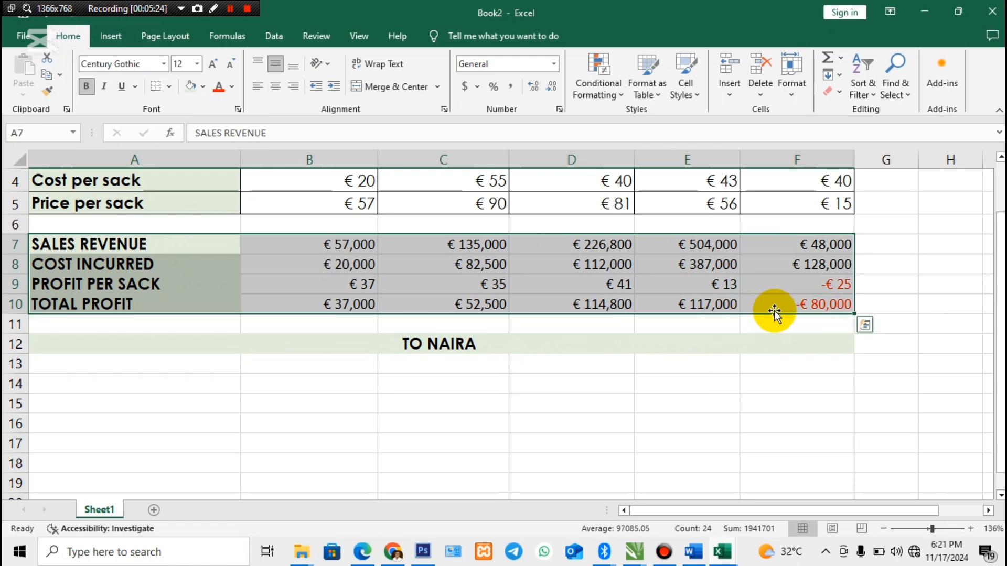
pyautogui.click(168, 86)
pyautogui.click(196, 196)
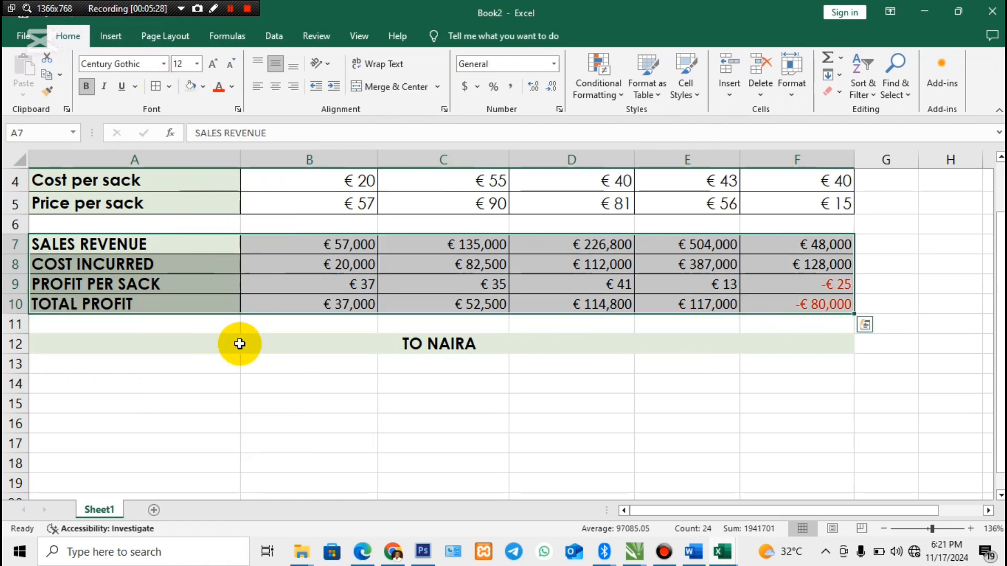
# - Copy the four row labels in A7:A10 into A14:A17 under the TO NAIRA heading
pyautogui.click(196, 379)
pyautogui.moveTo(97, 237); pyautogui.dragTo(142, 302)
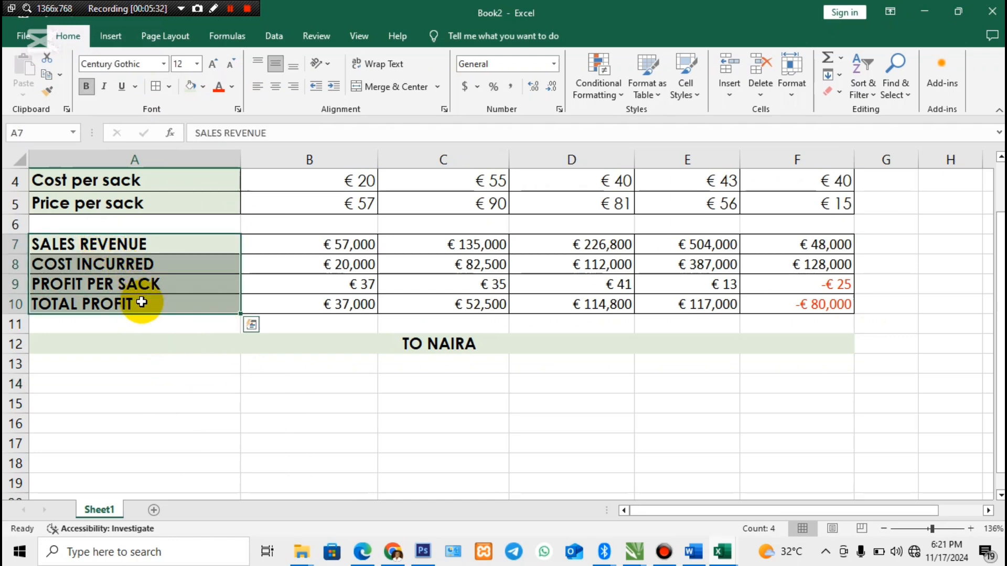
pyautogui.hotkey('ctrl', 'c')
pyautogui.click(126, 386)
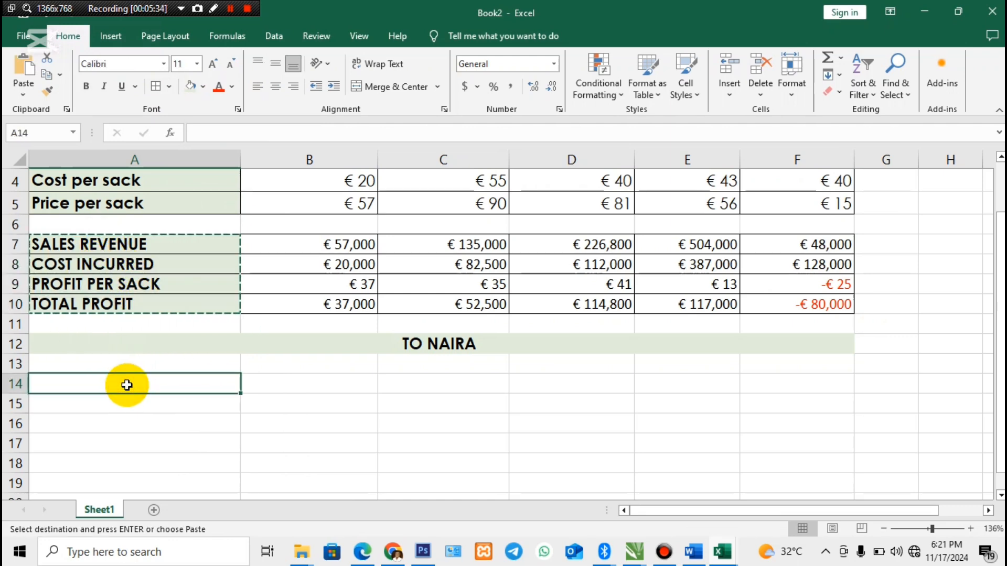
pyautogui.hotkey('ctrl', 'v')
# - Convert Britain's sales revenue to naira in B14 with =B7*550
pyautogui.click(310, 389)
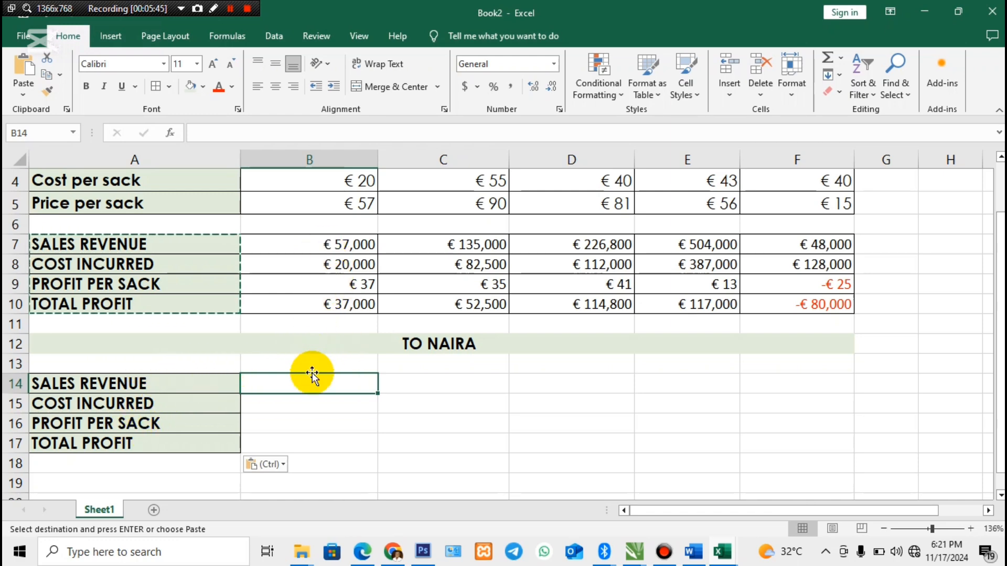
pyautogui.write('=')
pyautogui.click(326, 247)
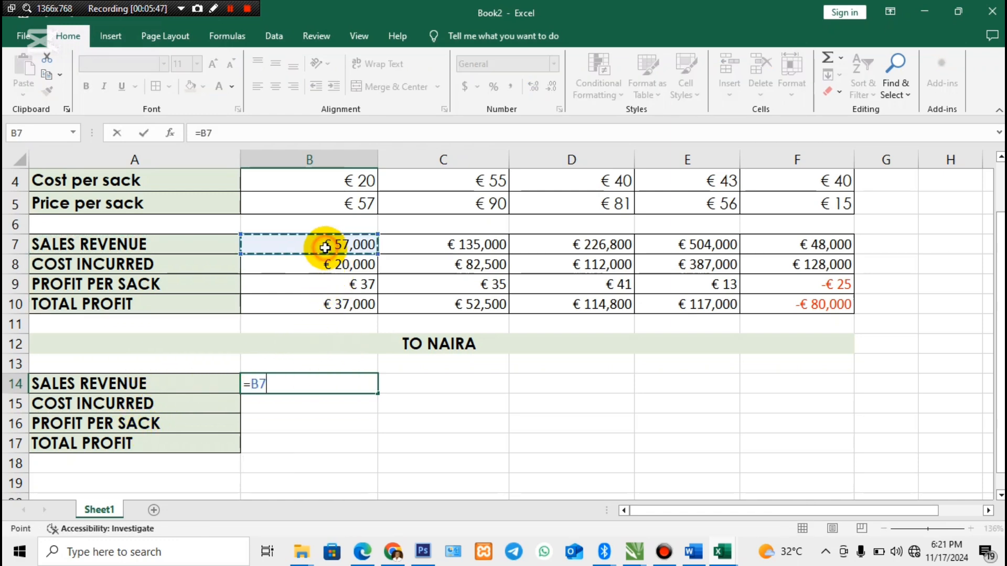
pyautogui.write('*')
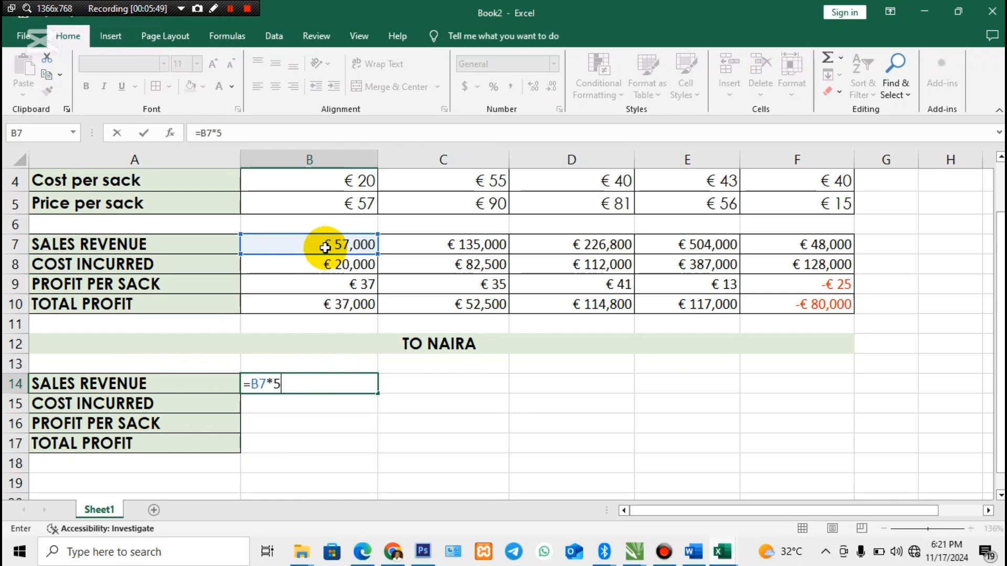
pyautogui.press('Return')
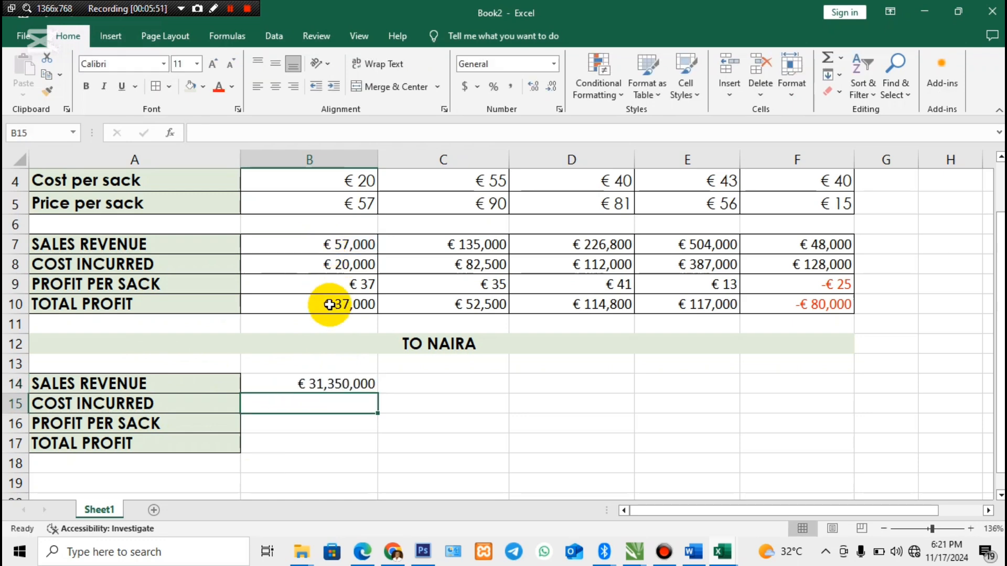
# - Convert Germany's sales revenue to naira in C14 with =C7*550 and fill the formula across France, Spain and Italy to F14
pyautogui.click(417, 381)
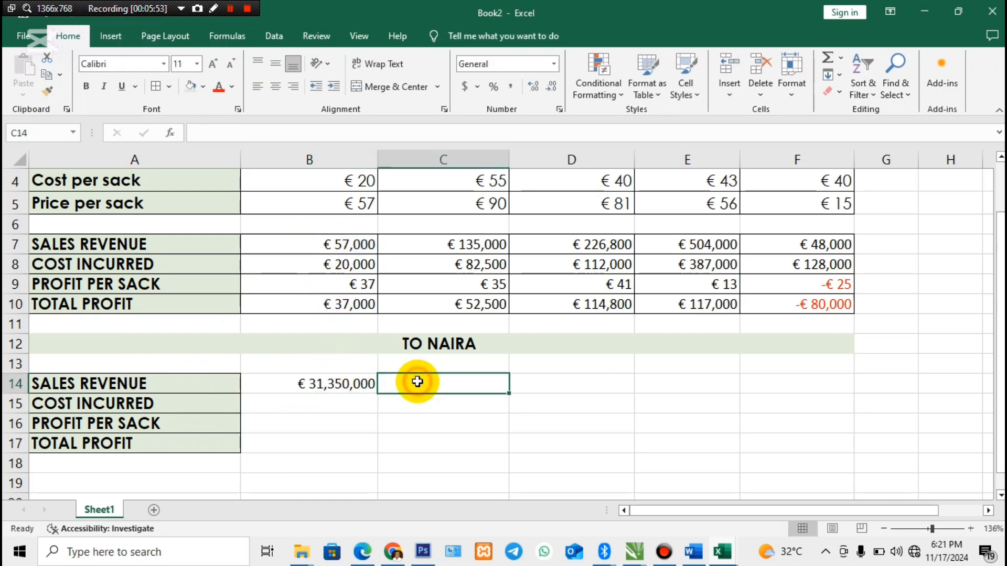
pyautogui.click(428, 243)
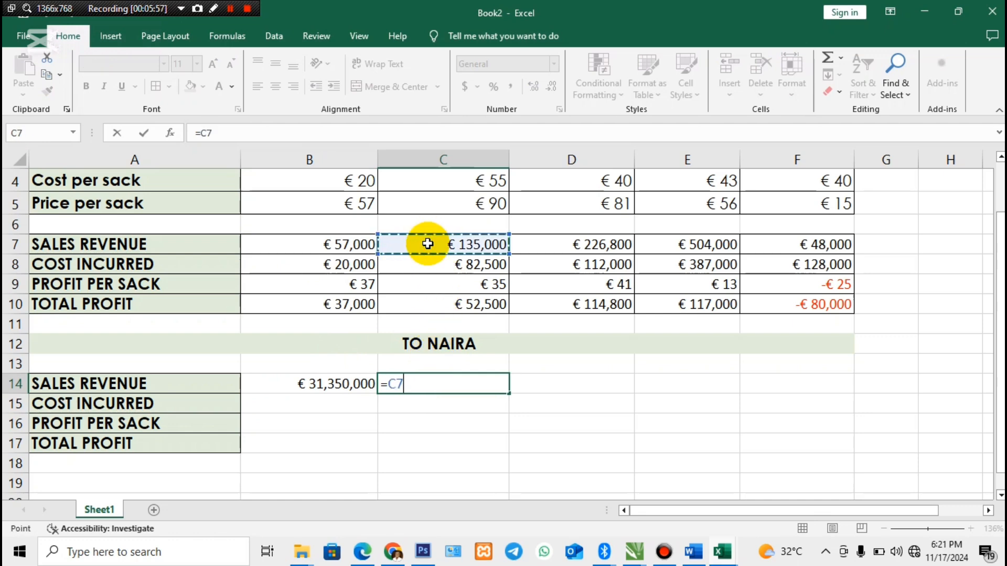
pyautogui.write('*')
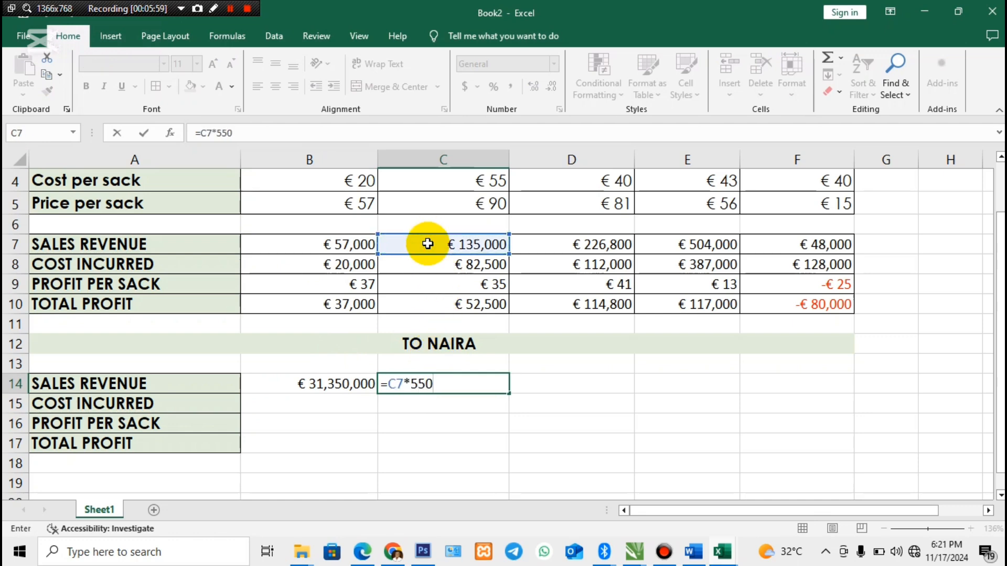
pyautogui.press('Return')
pyautogui.click(465, 389)
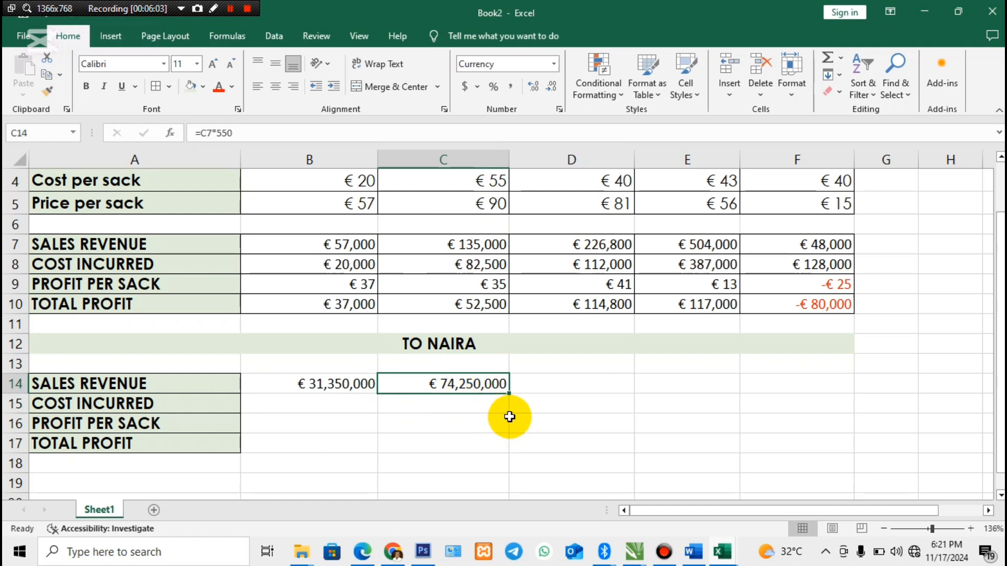
pyautogui.moveTo(511, 396); pyautogui.dragTo(832, 399)
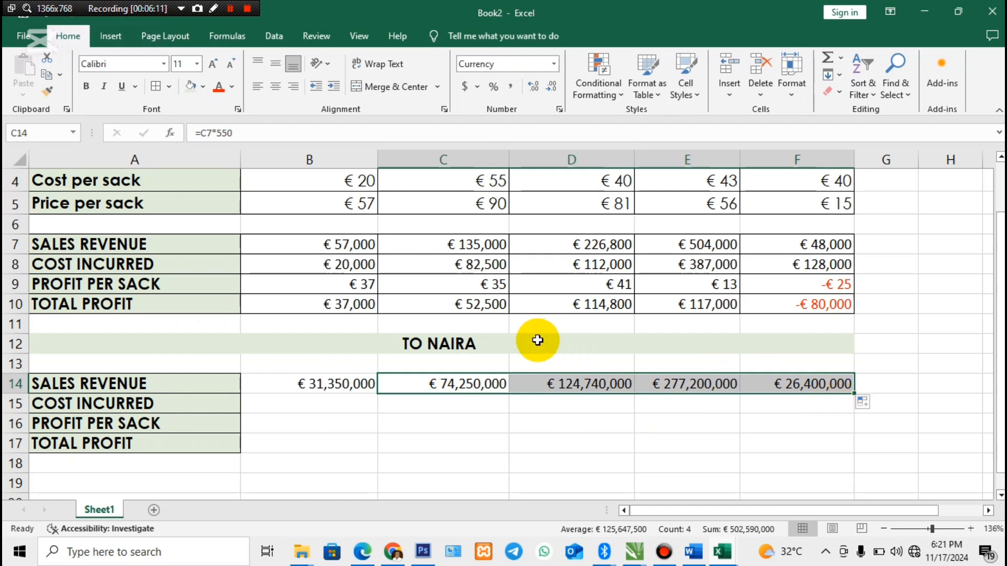
# - Convert Britain's cost incurred to naira in B15 with =B8*550
pyautogui.click(286, 402)
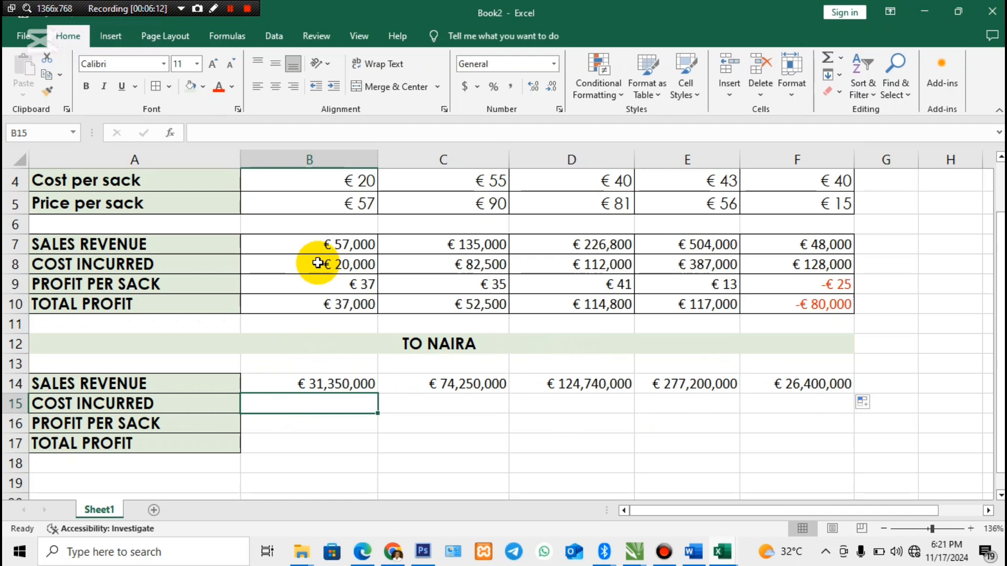
pyautogui.write('=')
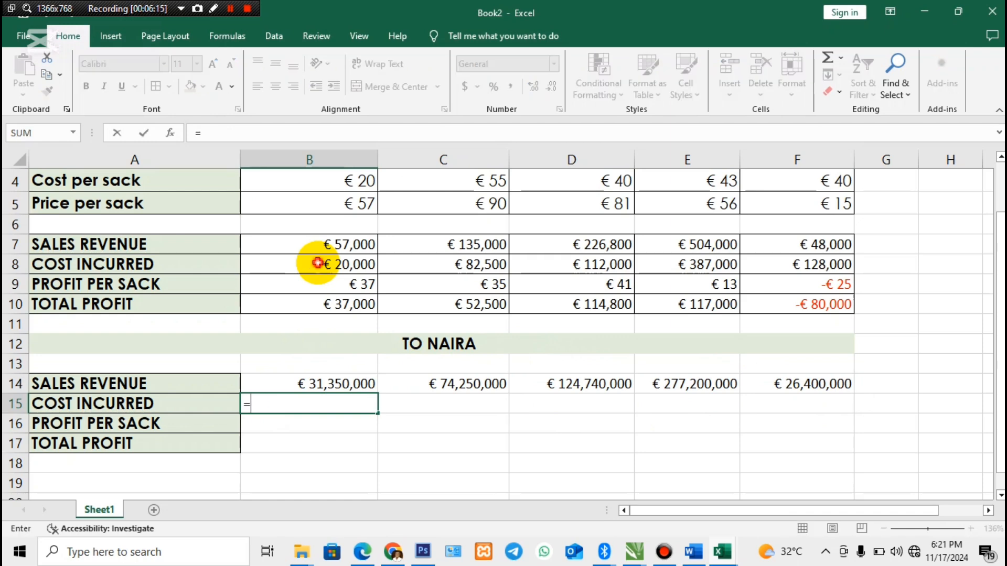
pyautogui.click(317, 264)
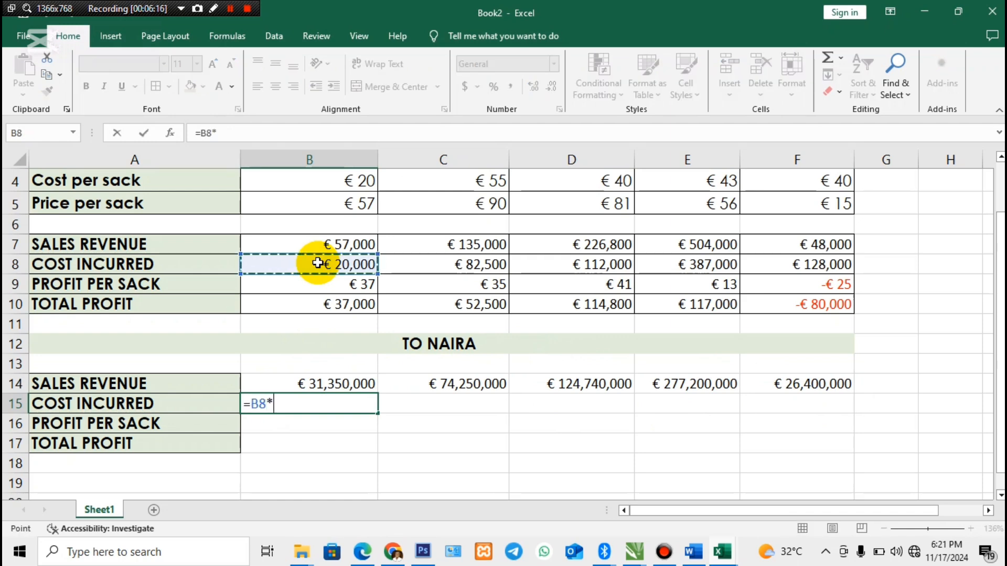
pyautogui.write('*')
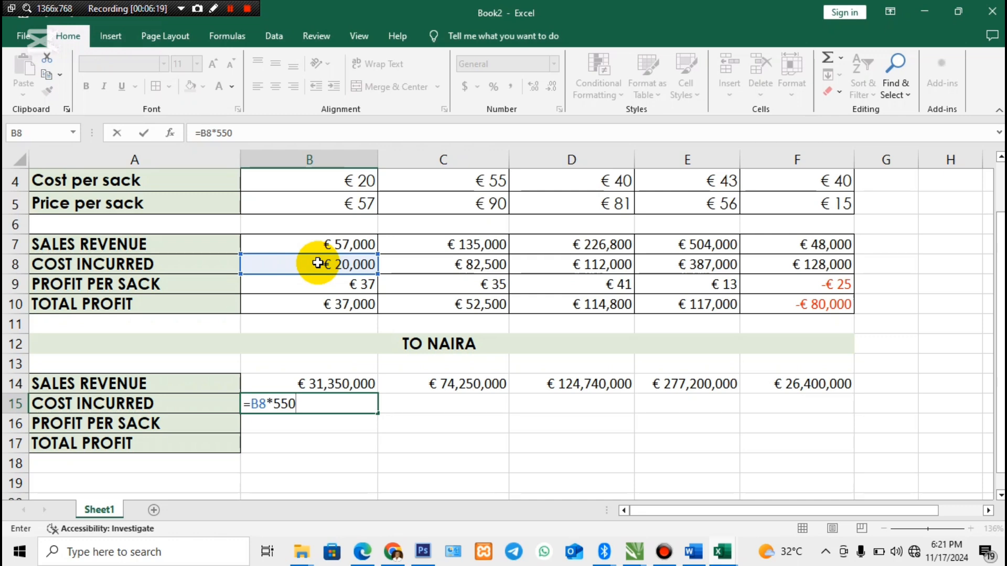
pyautogui.press('Return')
# - Convert Germany's cost incurred to naira in C15 with =C8*550 and fill the formula across France, Spain and Italy to F15
pyautogui.click(425, 403)
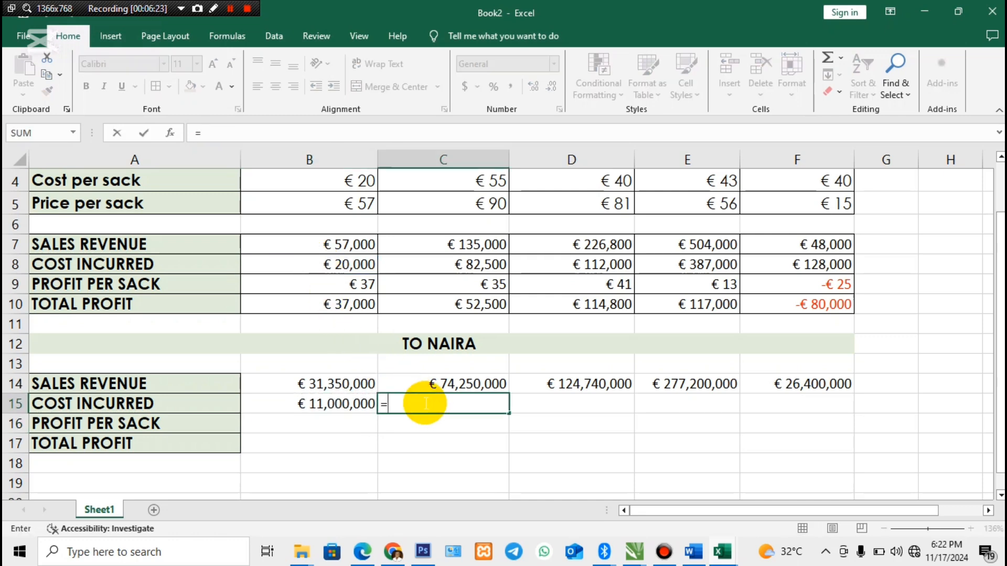
pyautogui.write('=')
pyautogui.click(432, 264)
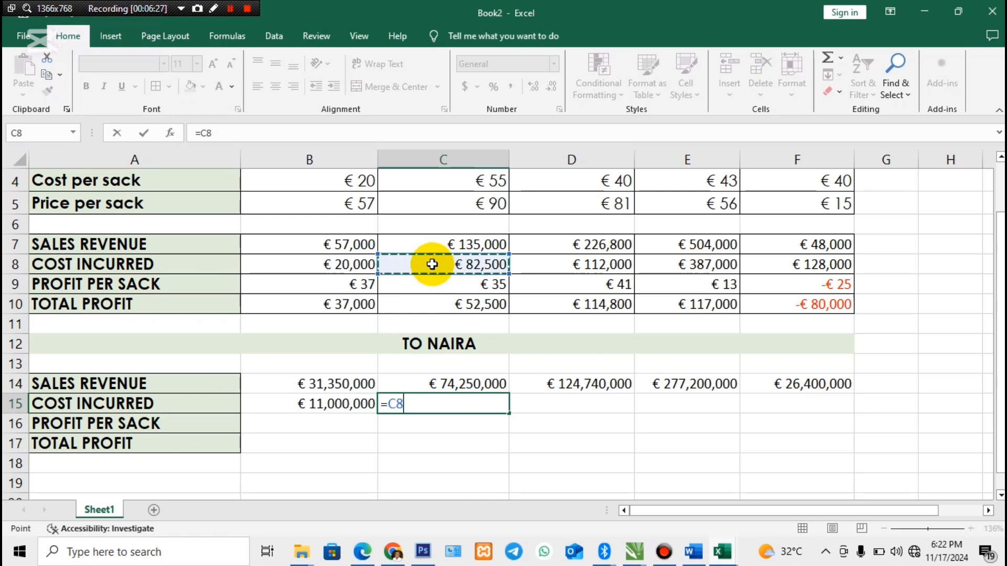
pyautogui.write('*')
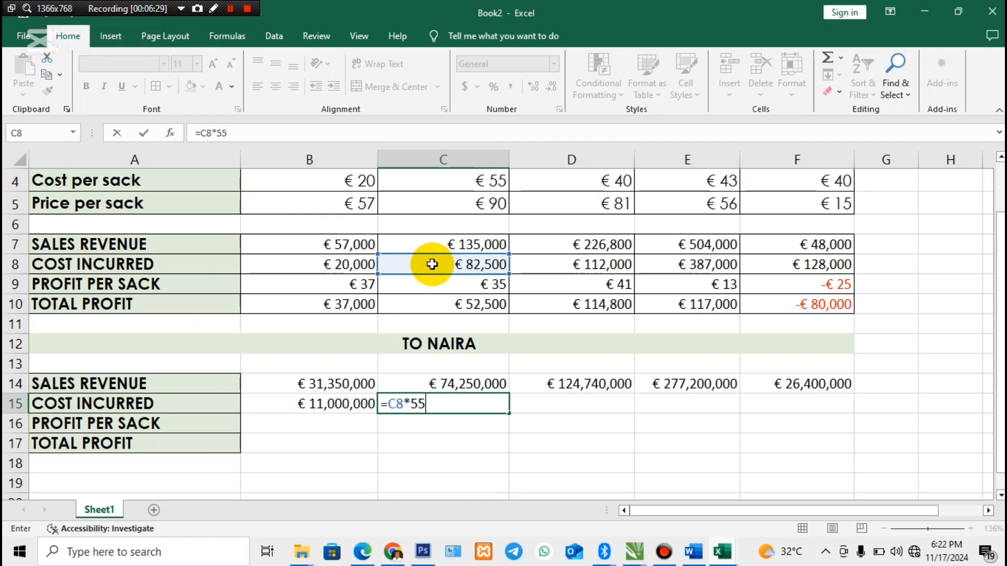
pyautogui.press('Return')
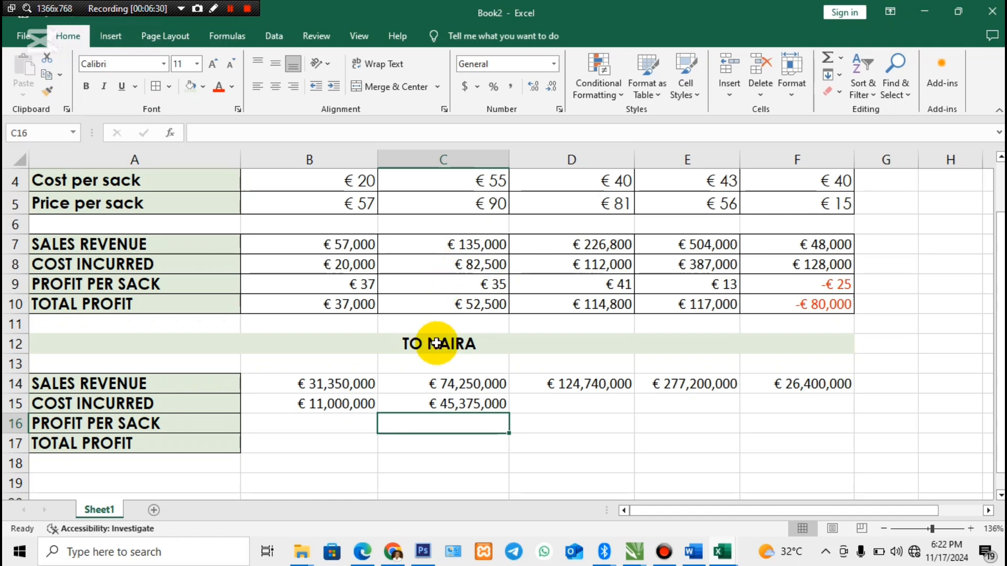
pyautogui.click(452, 404)
pyautogui.moveTo(509, 414); pyautogui.dragTo(834, 414)
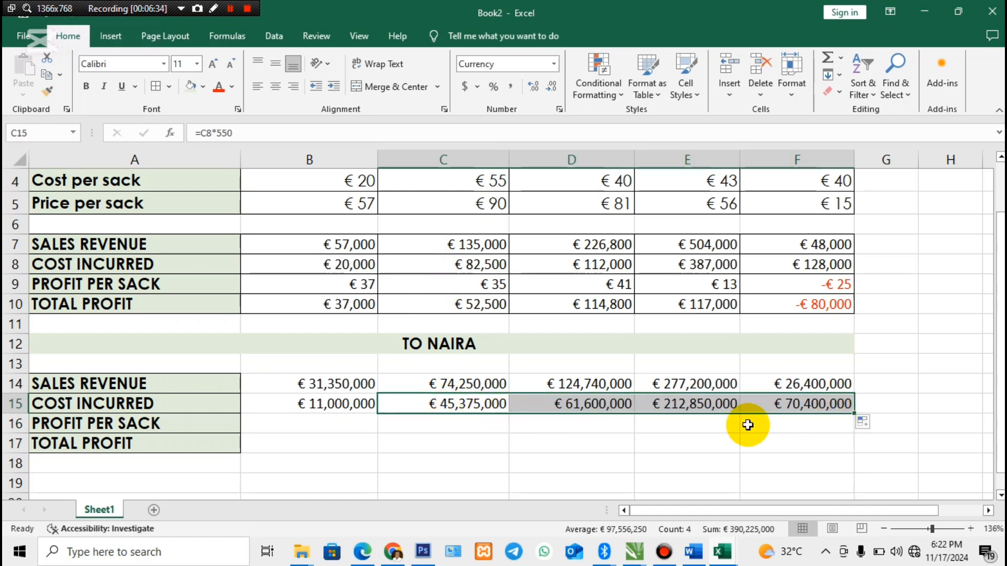
# - Convert Britain's profit per sack to naira in B16 with =B9*550 and fill the formula across the other countries to F16
pyautogui.click(273, 425)
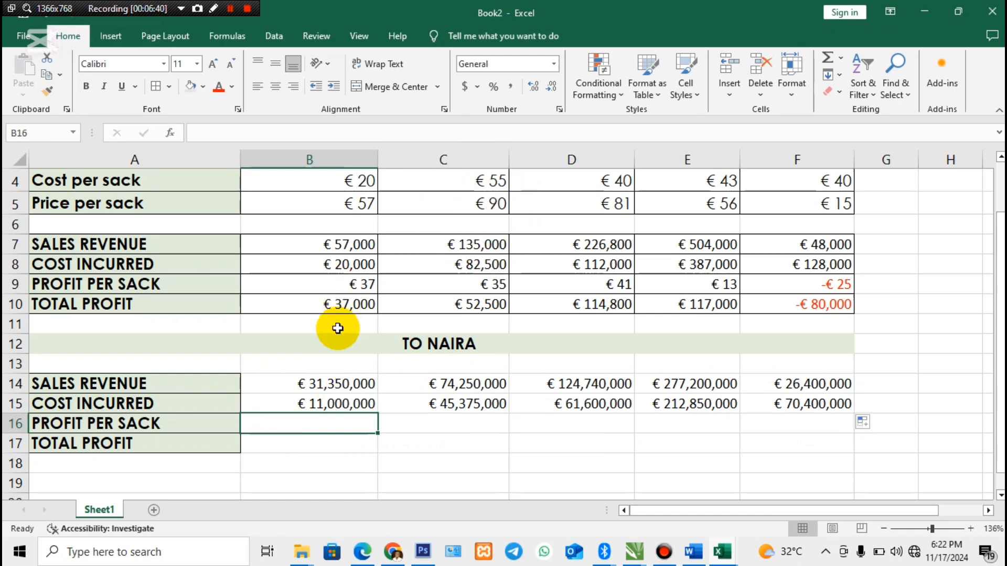
pyautogui.write('=')
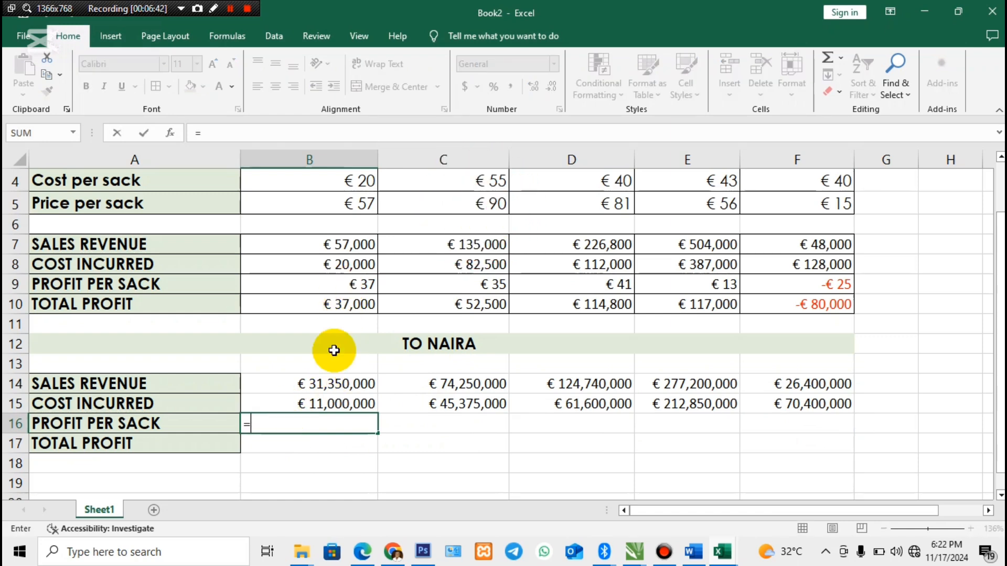
pyautogui.click(341, 287)
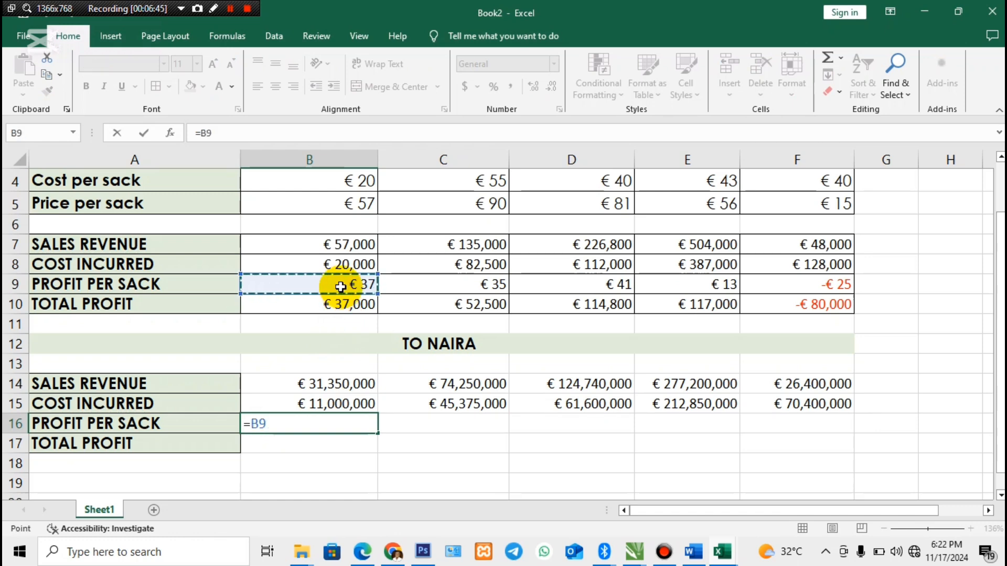
pyautogui.write('*')
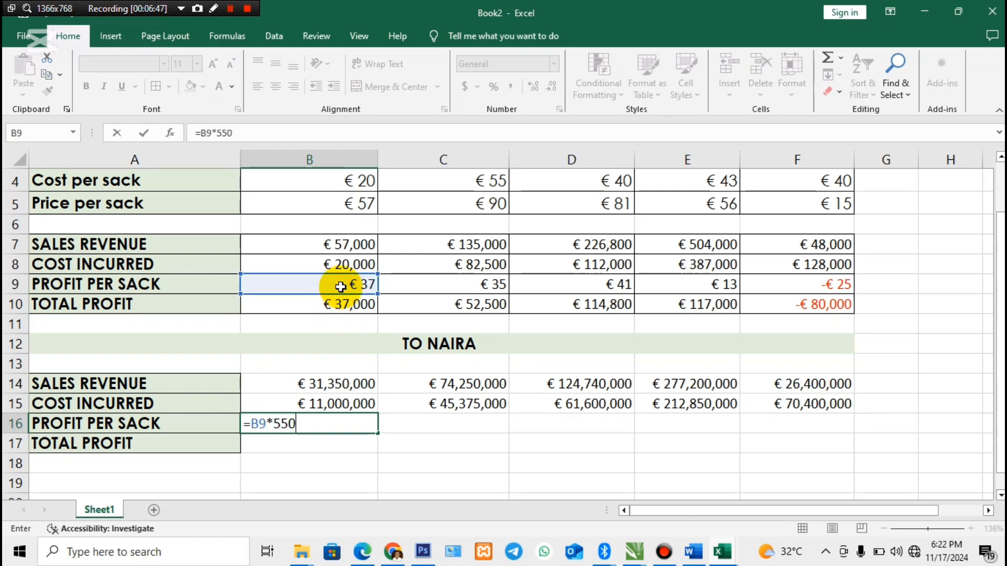
pyautogui.press('Return')
pyautogui.click(332, 423)
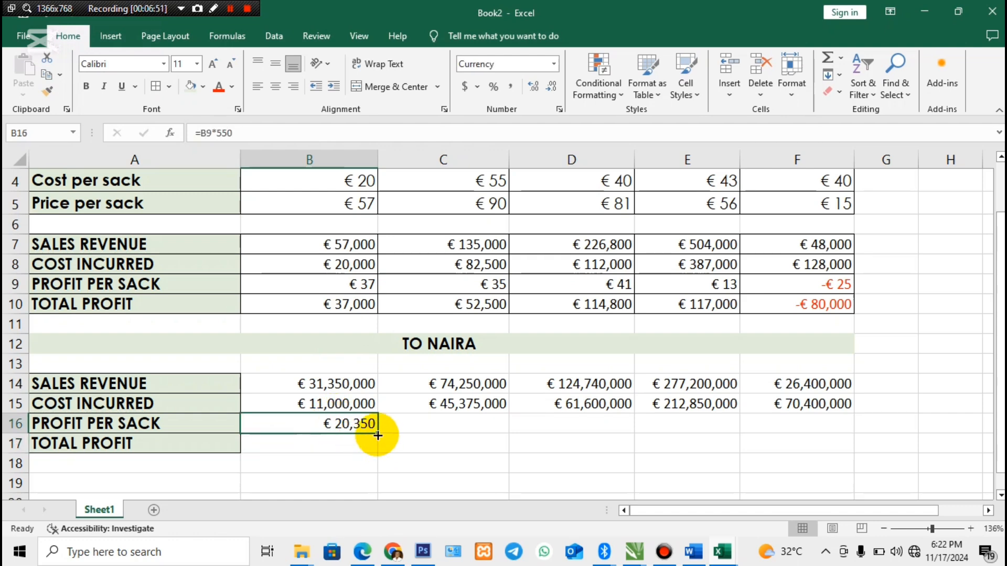
pyautogui.moveTo(377, 433); pyautogui.dragTo(817, 430)
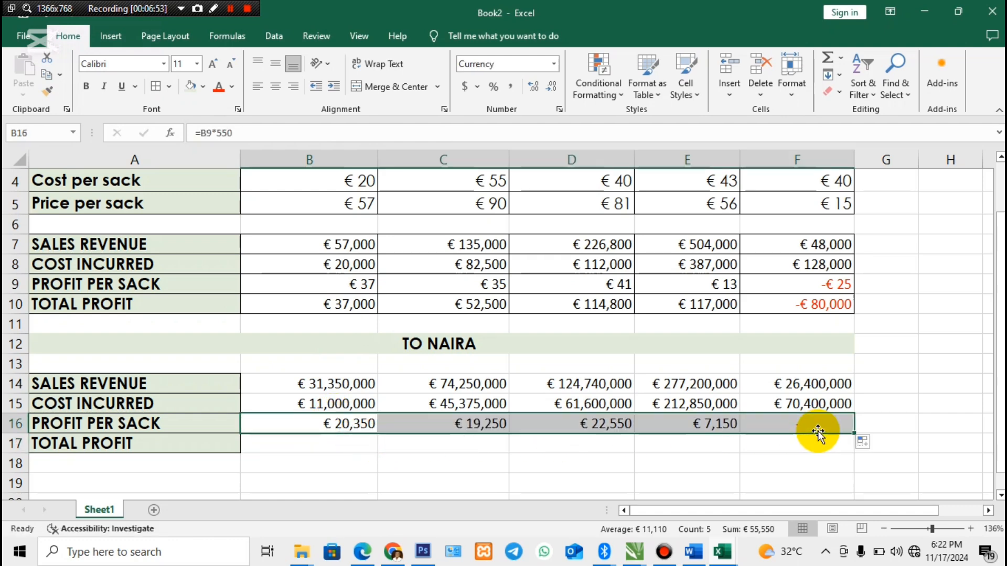
# - Convert Britain's total profit to naira in B17 with =B10*550 and fill the formula across the other countries to F17
pyautogui.click(350, 446)
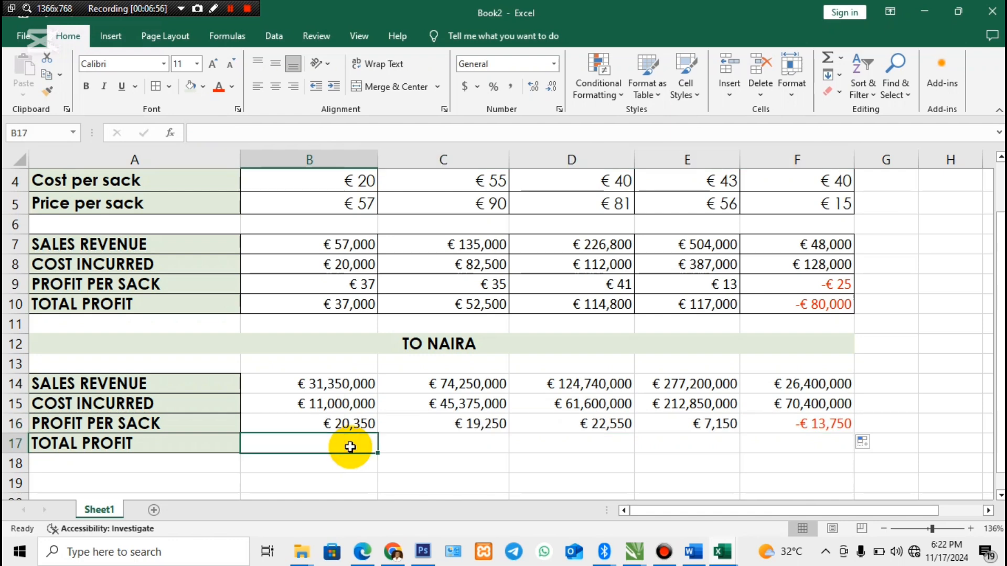
pyautogui.write('=')
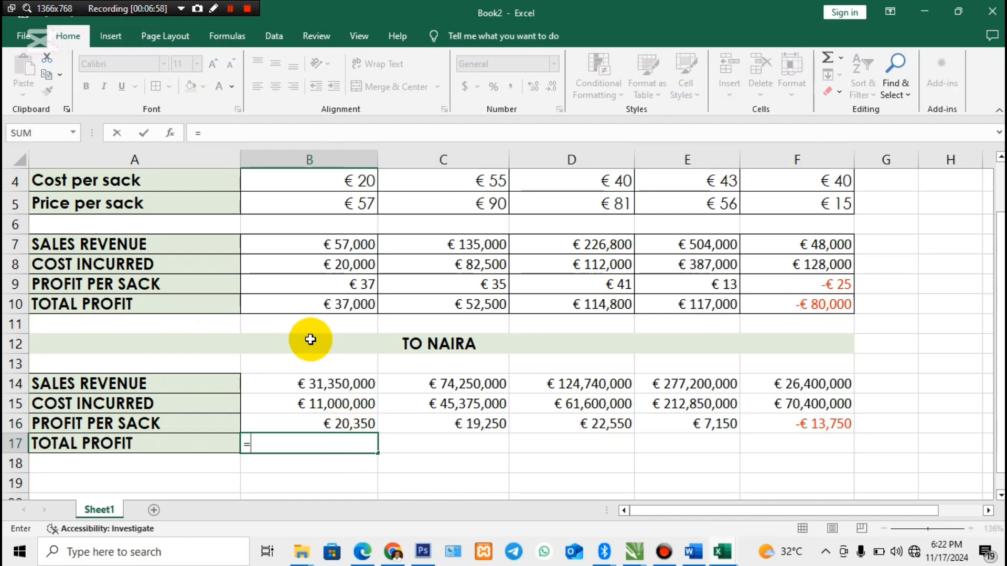
pyautogui.click(311, 306)
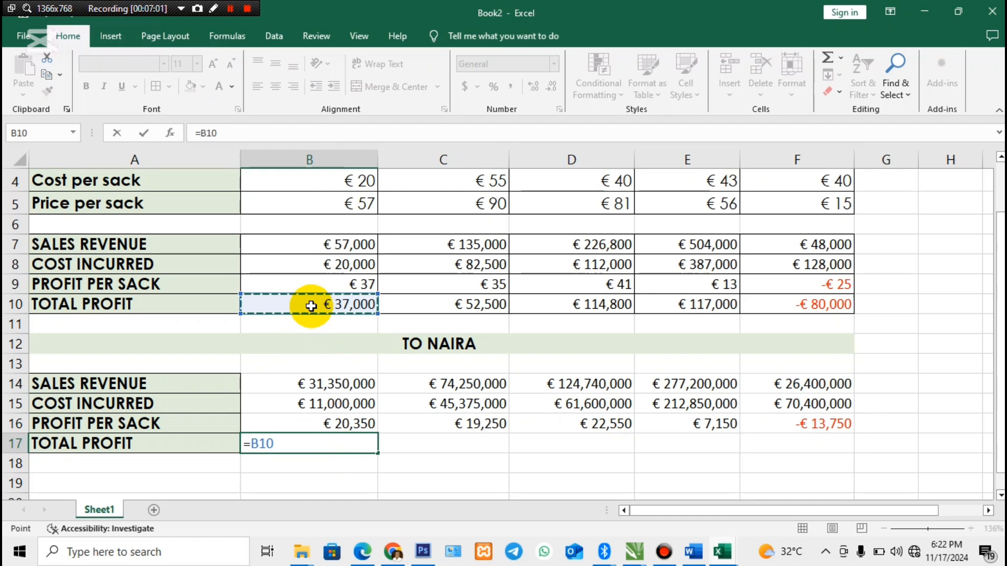
pyautogui.write('*550')
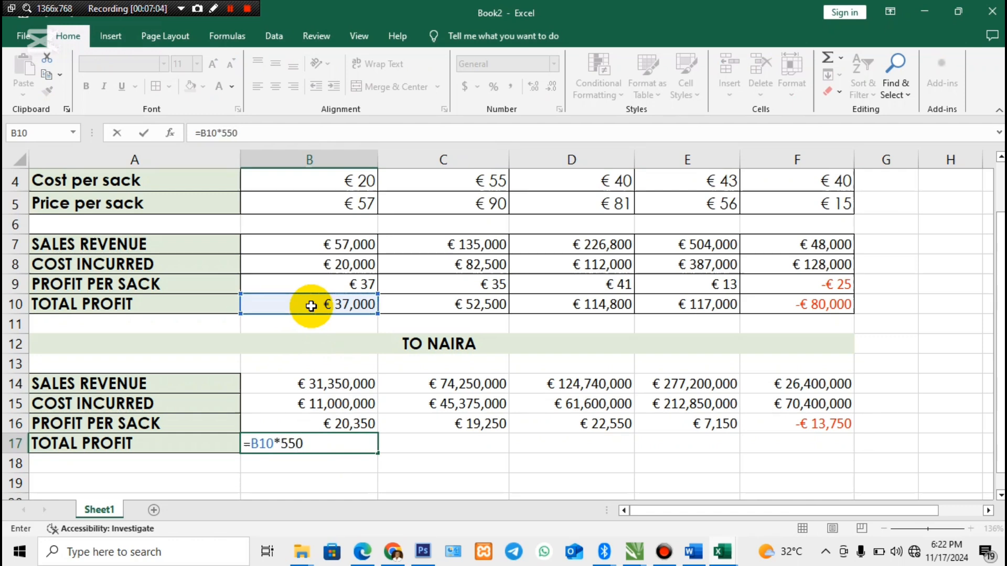
pyautogui.press('Return')
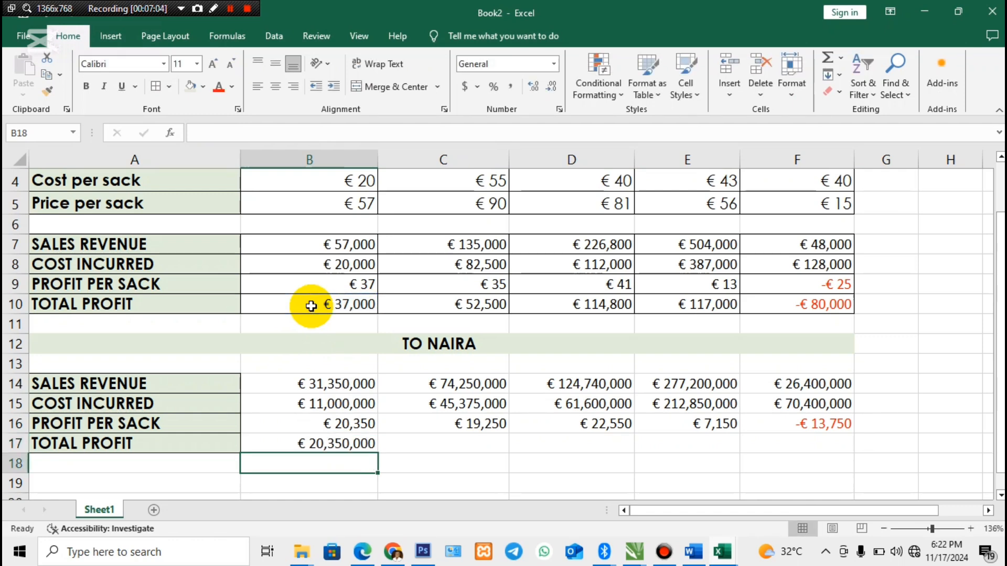
pyautogui.click(342, 443)
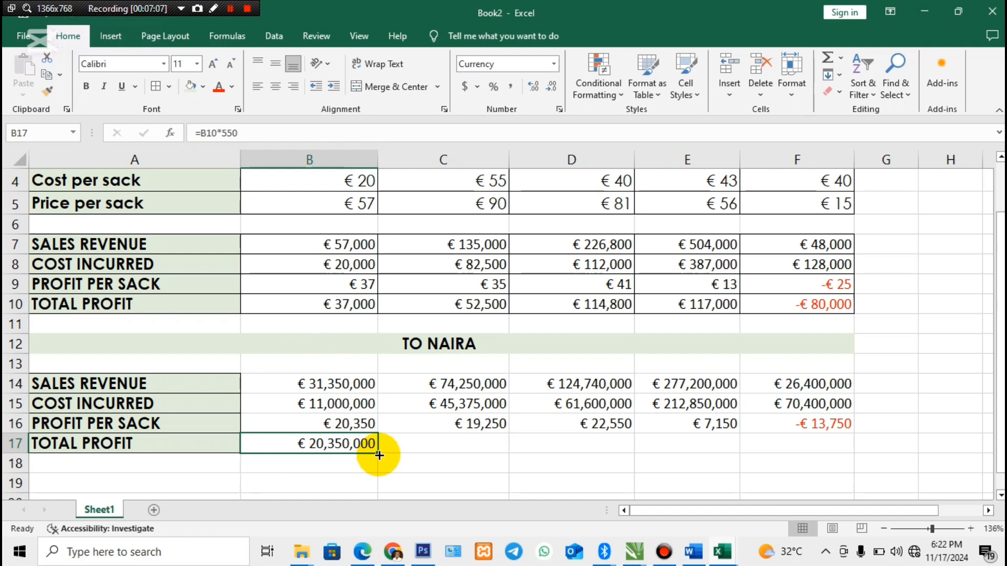
pyautogui.moveTo(379, 454); pyautogui.dragTo(821, 453)
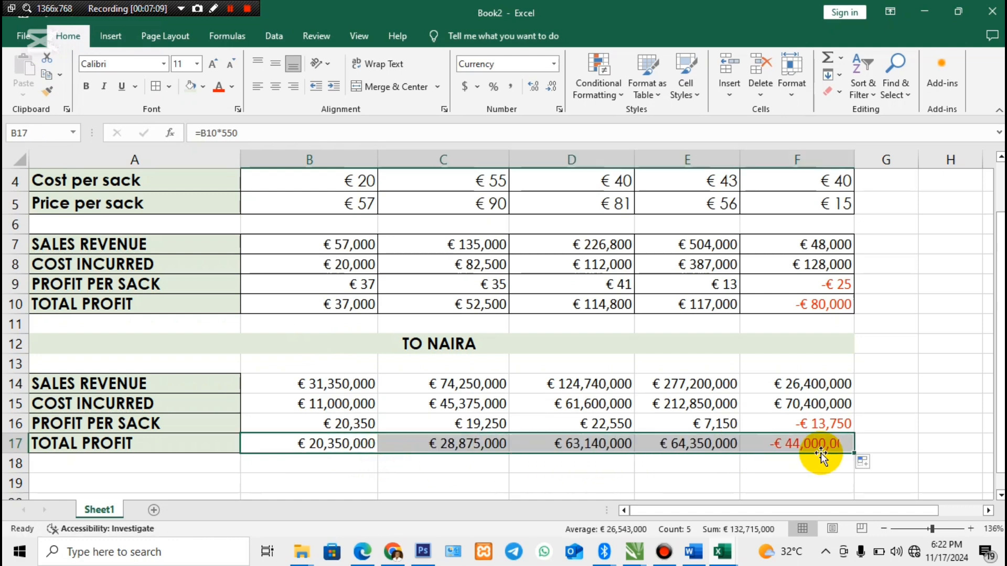
pyautogui.click(809, 466)
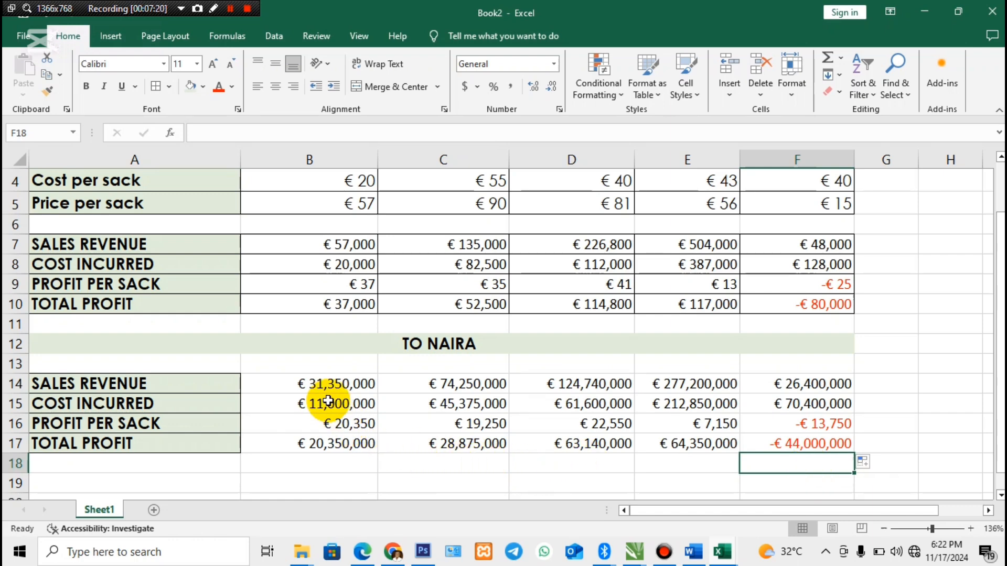
# - Format the naira figures in B14:F17 as Currency with the NGN symbol and widen column E to fit its values
pyautogui.moveTo(314, 385); pyautogui.dragTo(827, 443)
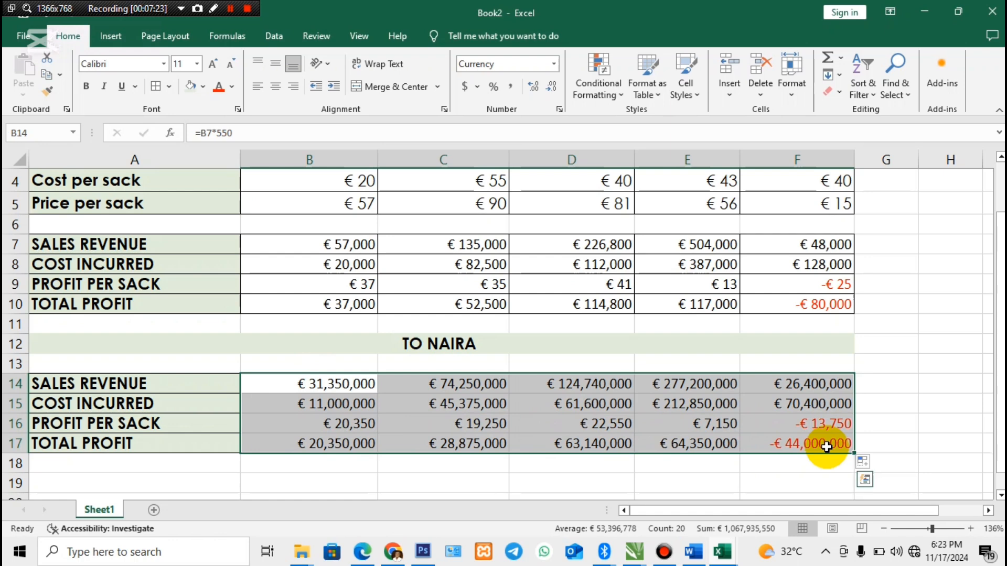
pyautogui.click(559, 109)
pyautogui.click(600, 87)
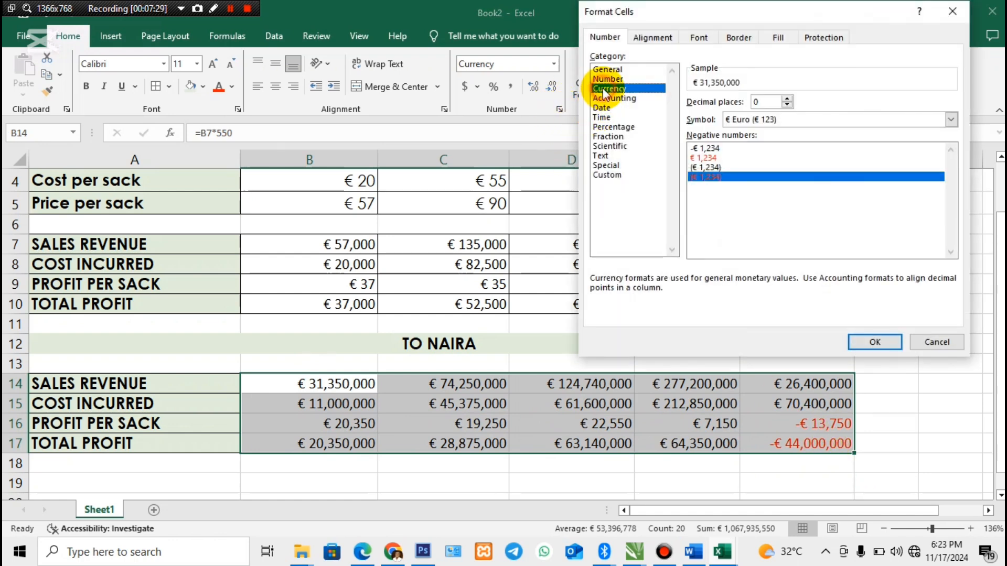
pyautogui.click(951, 120)
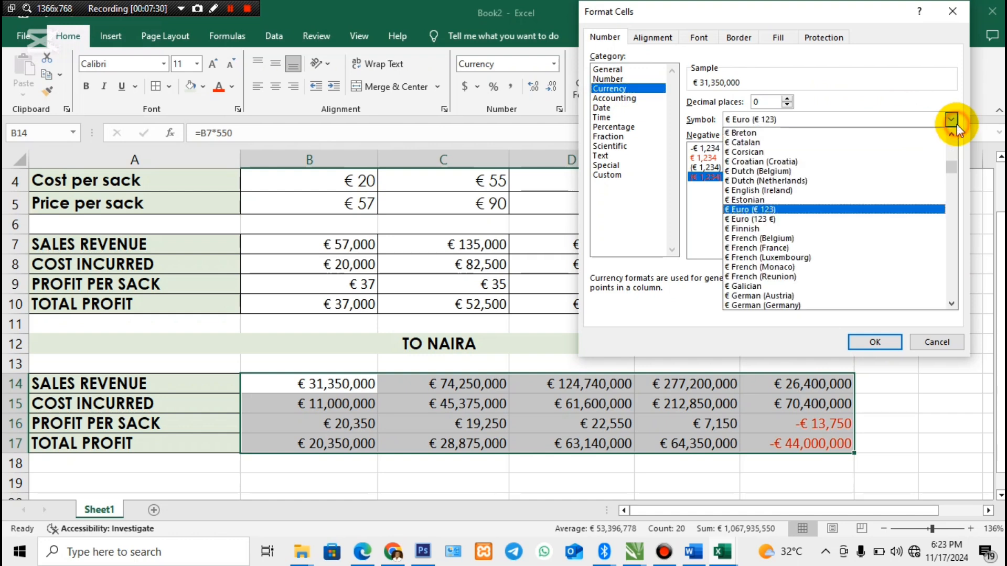
pyautogui.moveTo(951, 171); pyautogui.dragTo(952, 288)
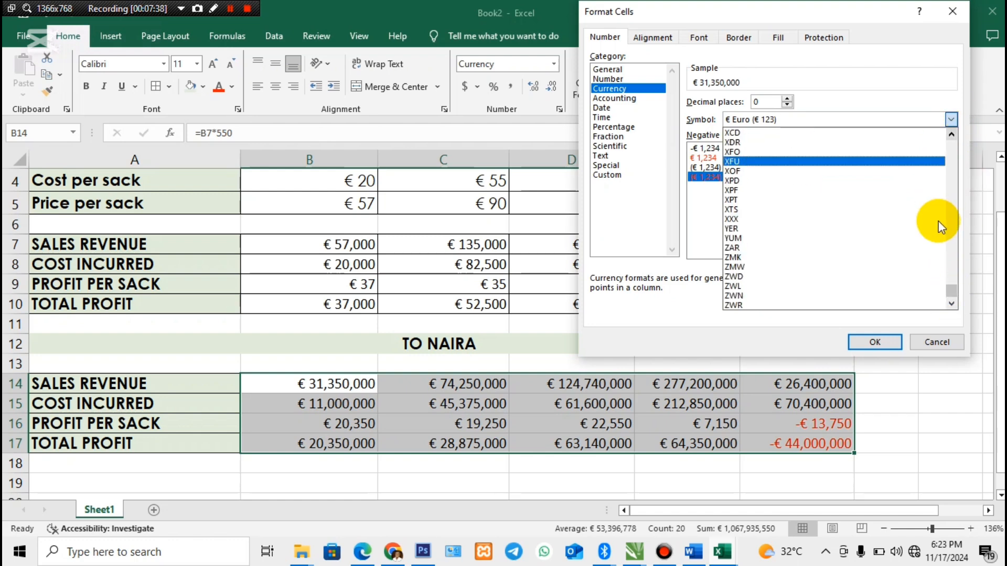
pyautogui.moveTo(952, 289); pyautogui.dragTo(951, 264)
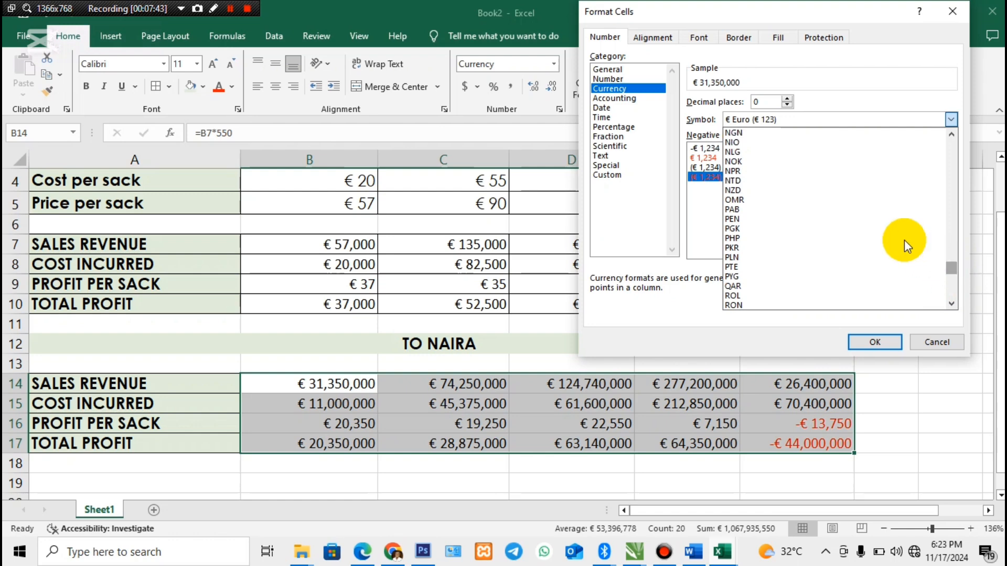
pyautogui.click(777, 135)
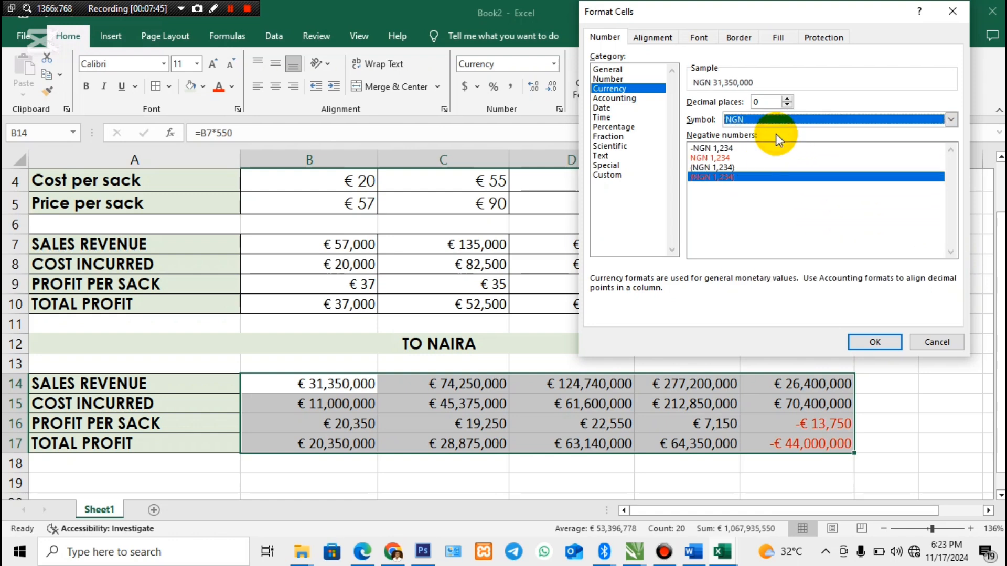
pyautogui.click(882, 342)
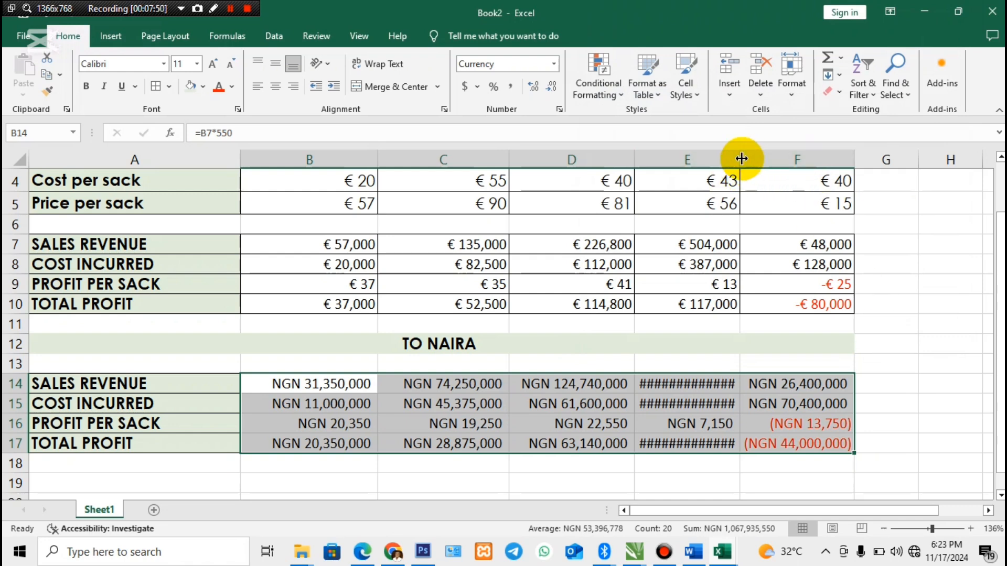
pyautogui.moveTo(739, 159); pyautogui.dragTo(773, 161)
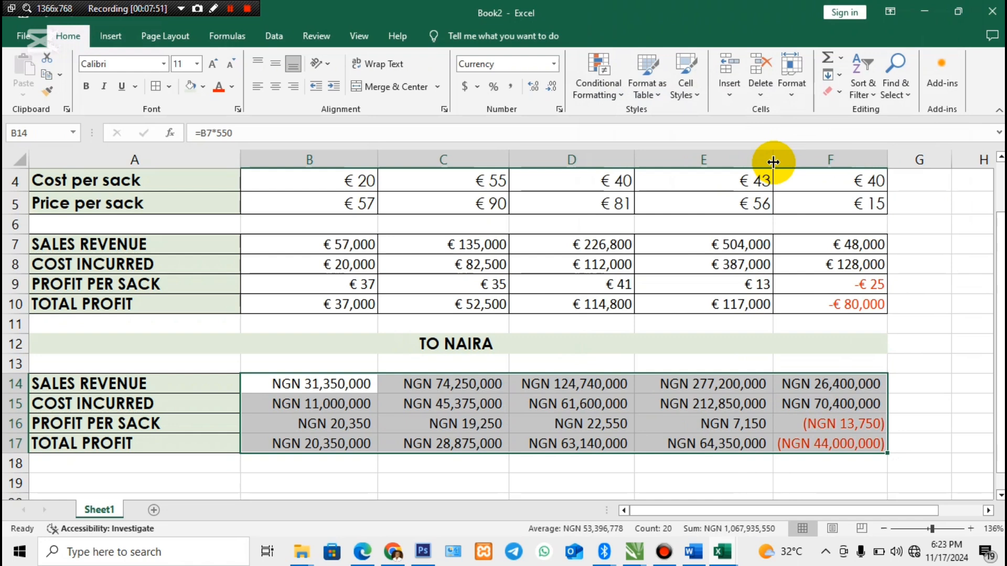
pyautogui.click(610, 391)
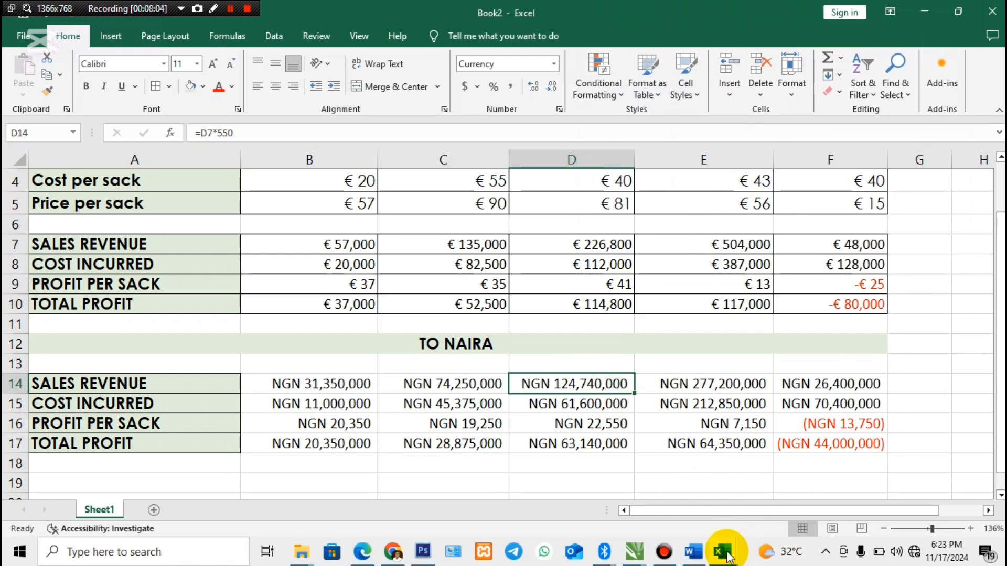
# - Switch to the Word document with Question 5 and read requirement 6 about plotting the chart
pyautogui.moveTo(693, 552)
pyautogui.click(694, 443)
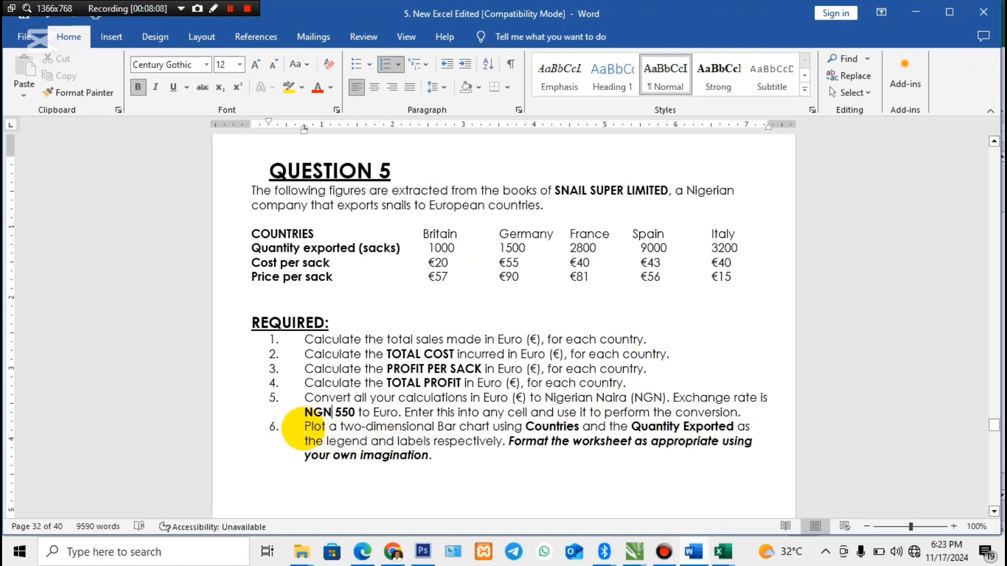
pyautogui.moveTo(296, 427); pyautogui.dragTo(496, 458)
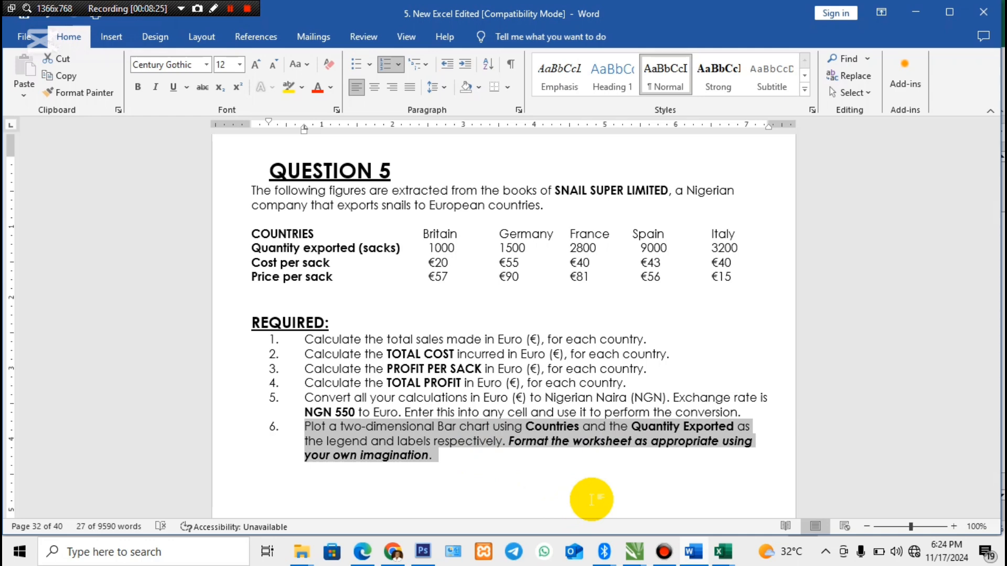
# - Switch to the Book2 workbook, insert a clustered column chart of A2:F3, and place it beside the table from column G
pyautogui.moveTo(722, 552)
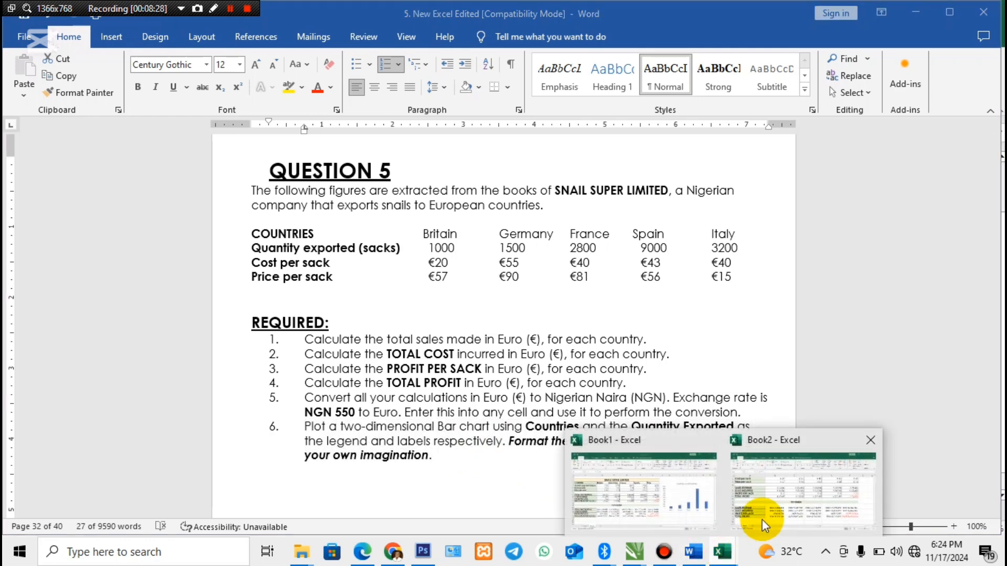
pyautogui.click(775, 511)
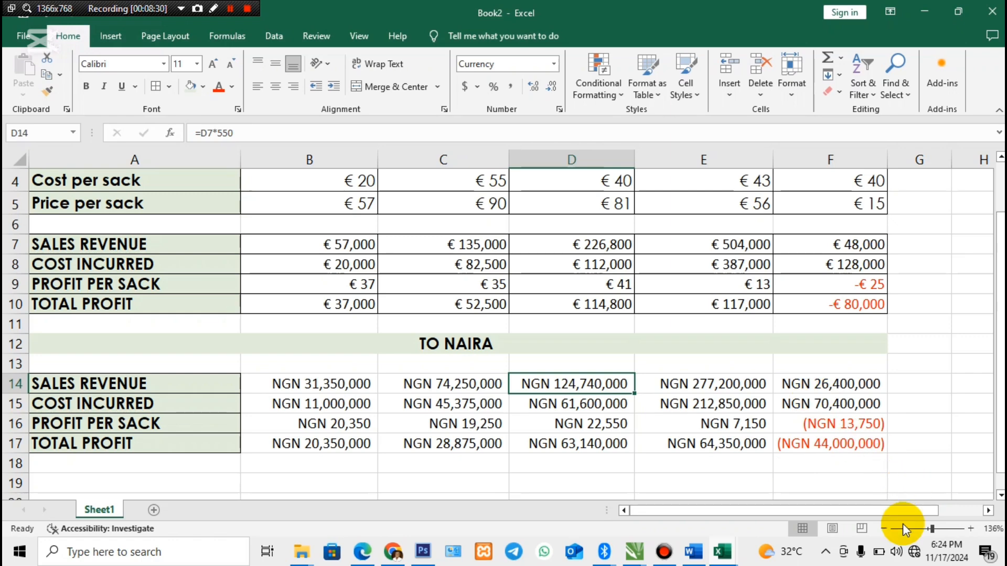
pyautogui.click(926, 529)
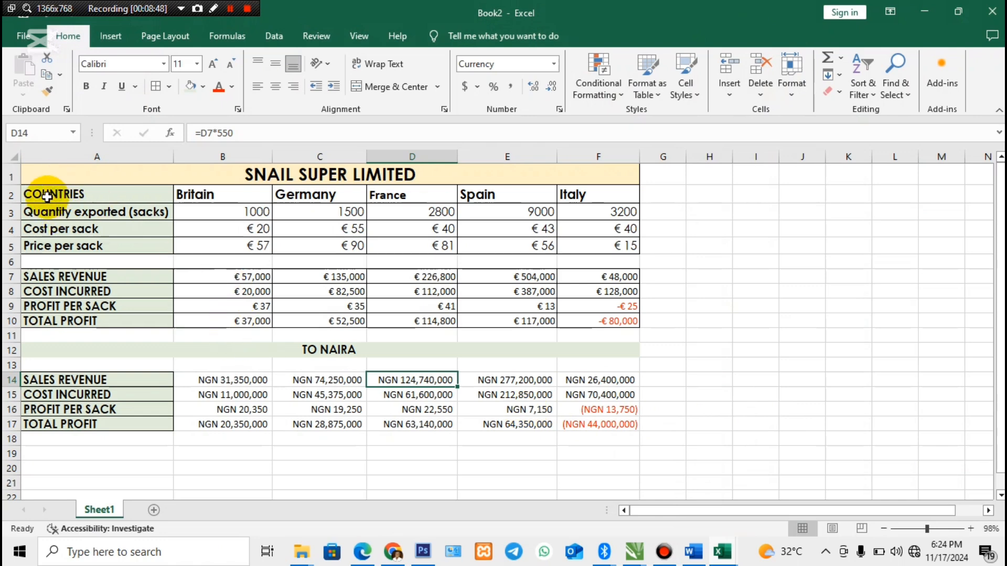
pyautogui.moveTo(46, 192); pyautogui.dragTo(582, 198)
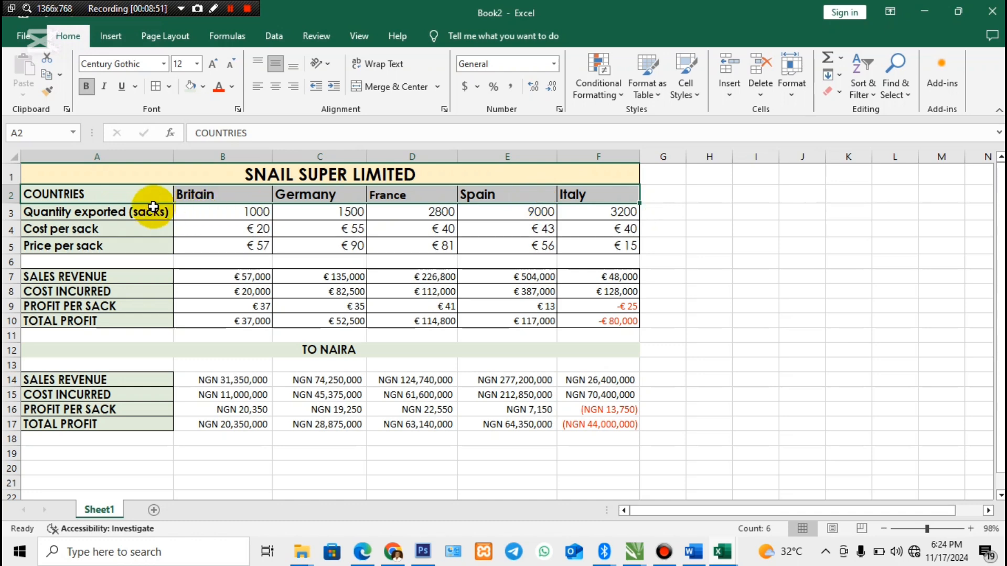
pyautogui.moveTo(140, 216); pyautogui.dragTo(594, 214)
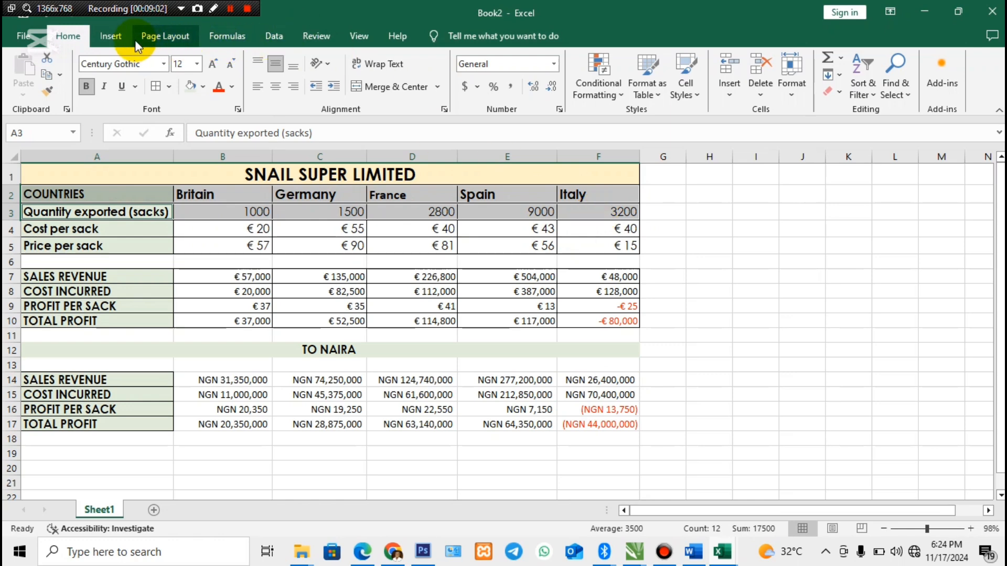
pyautogui.click(117, 36)
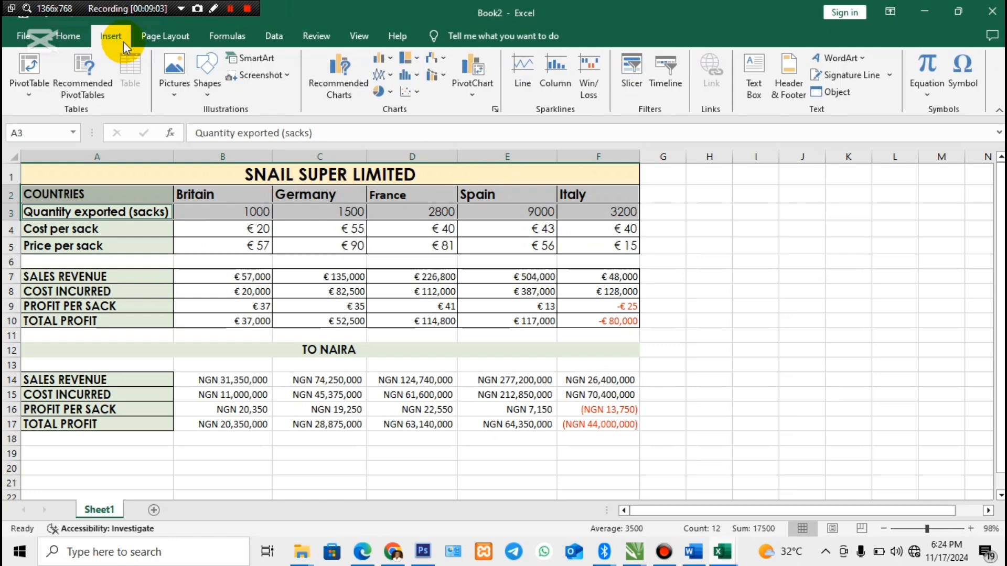
pyautogui.click(340, 79)
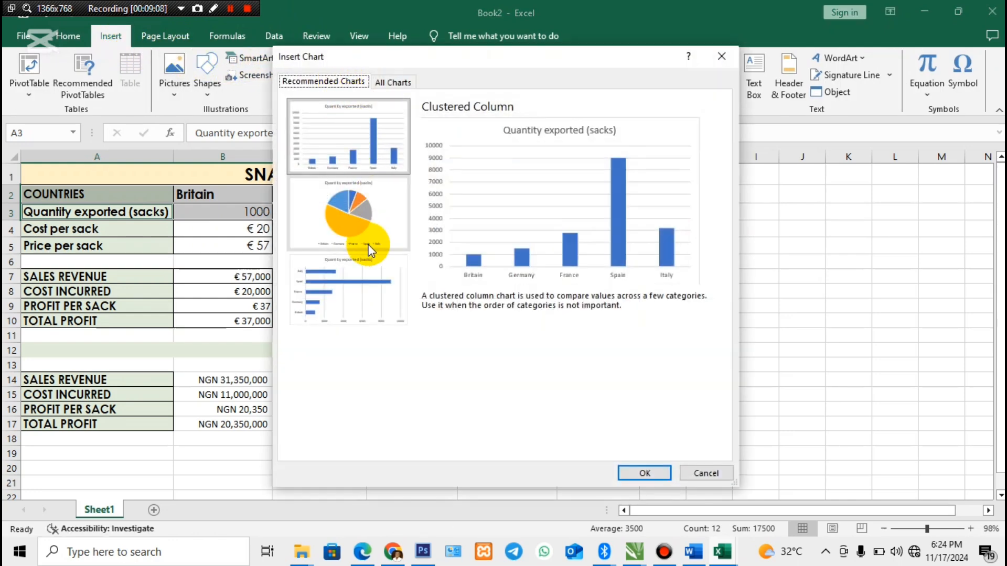
pyautogui.click(360, 216)
pyautogui.click(373, 294)
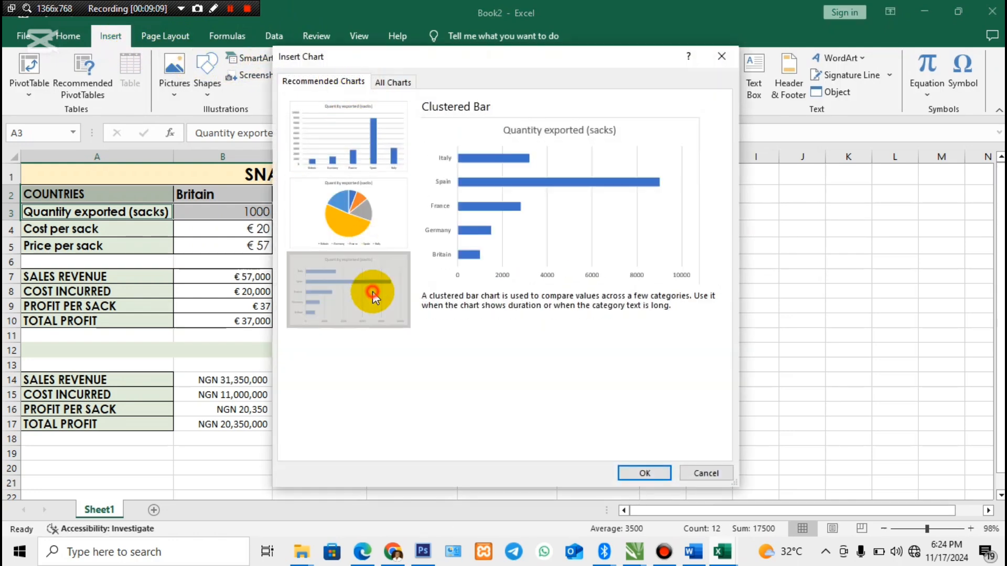
pyautogui.click(384, 153)
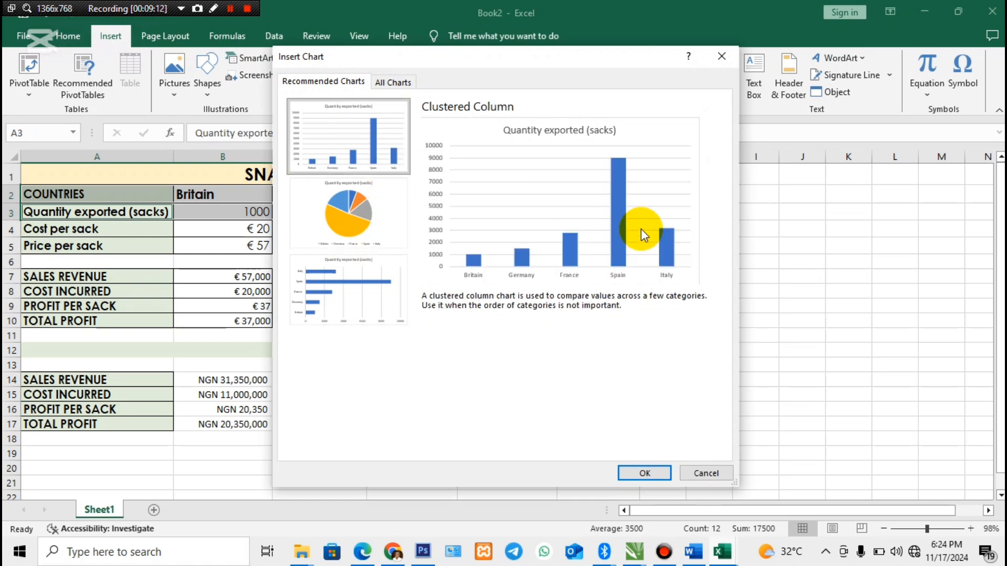
pyautogui.click(653, 473)
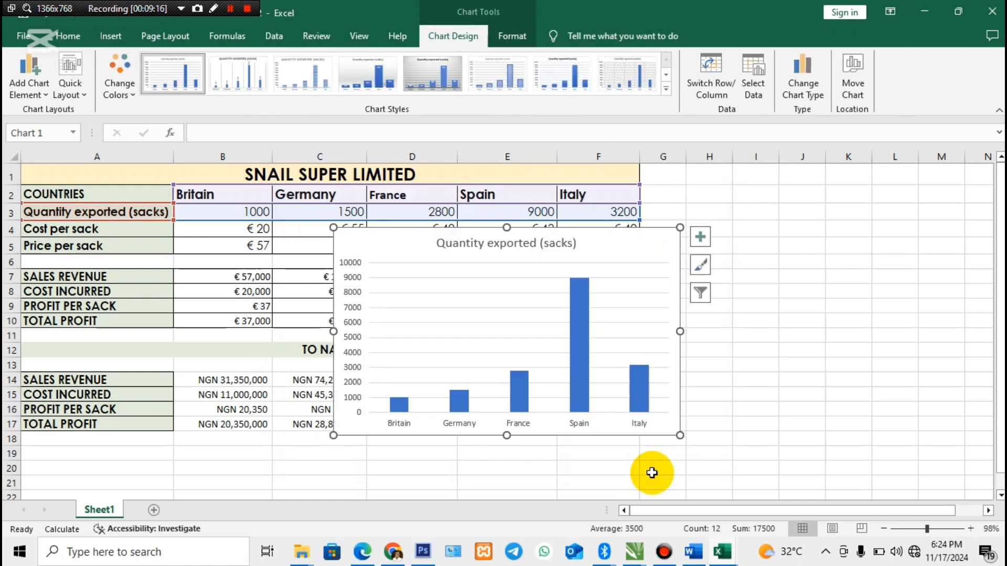
pyautogui.moveTo(650, 250); pyautogui.dragTo(905, 212)
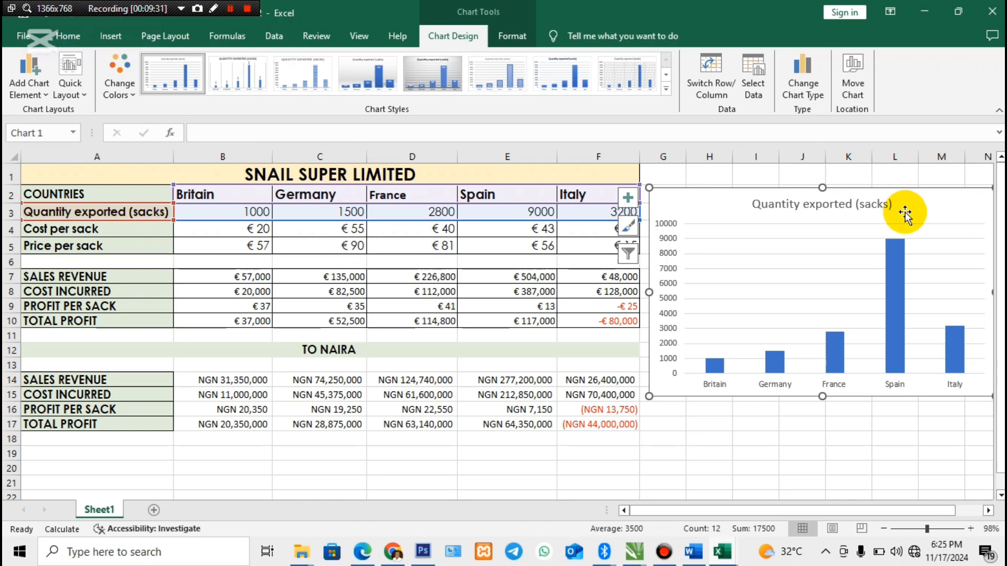
# - Create a separate chart sheet from the quantity exported chart, view it, and return to Sheet1
pyautogui.press('F11')
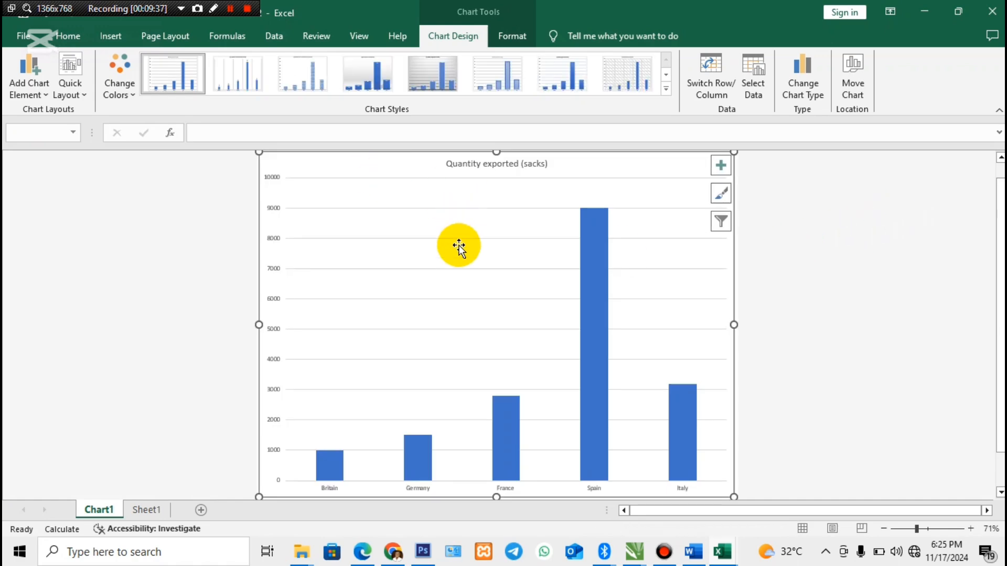
pyautogui.click(151, 509)
pyautogui.click(111, 513)
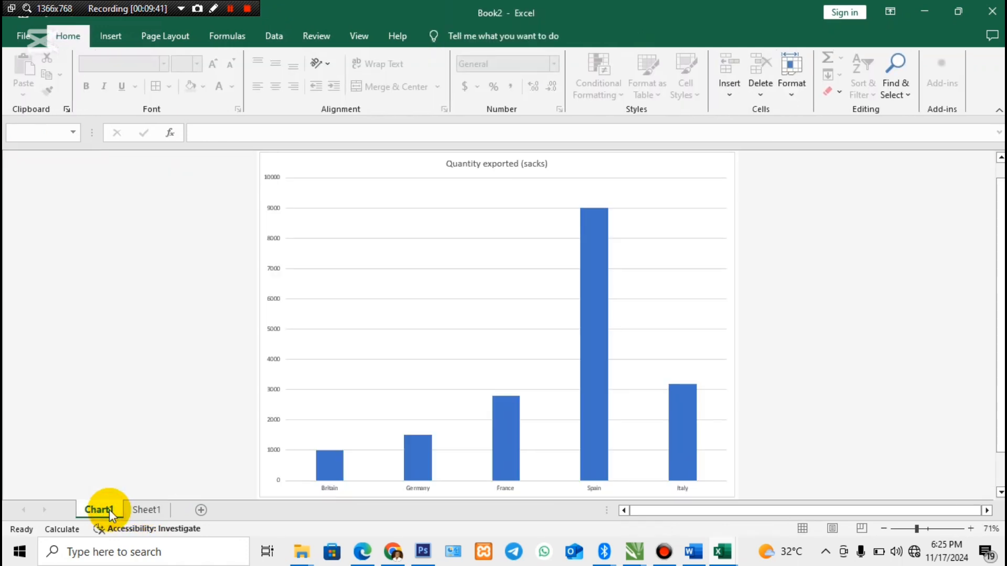
pyautogui.click(143, 511)
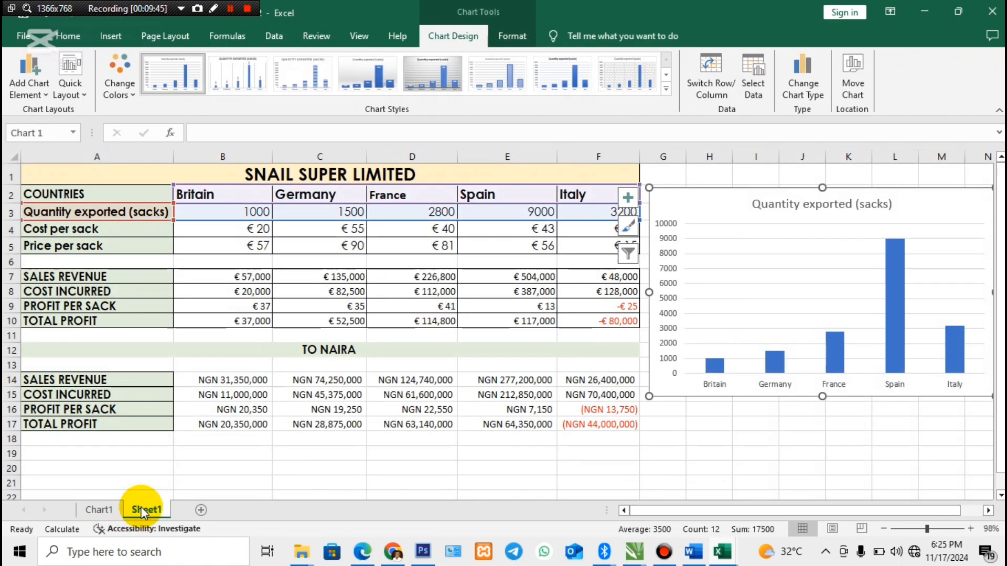